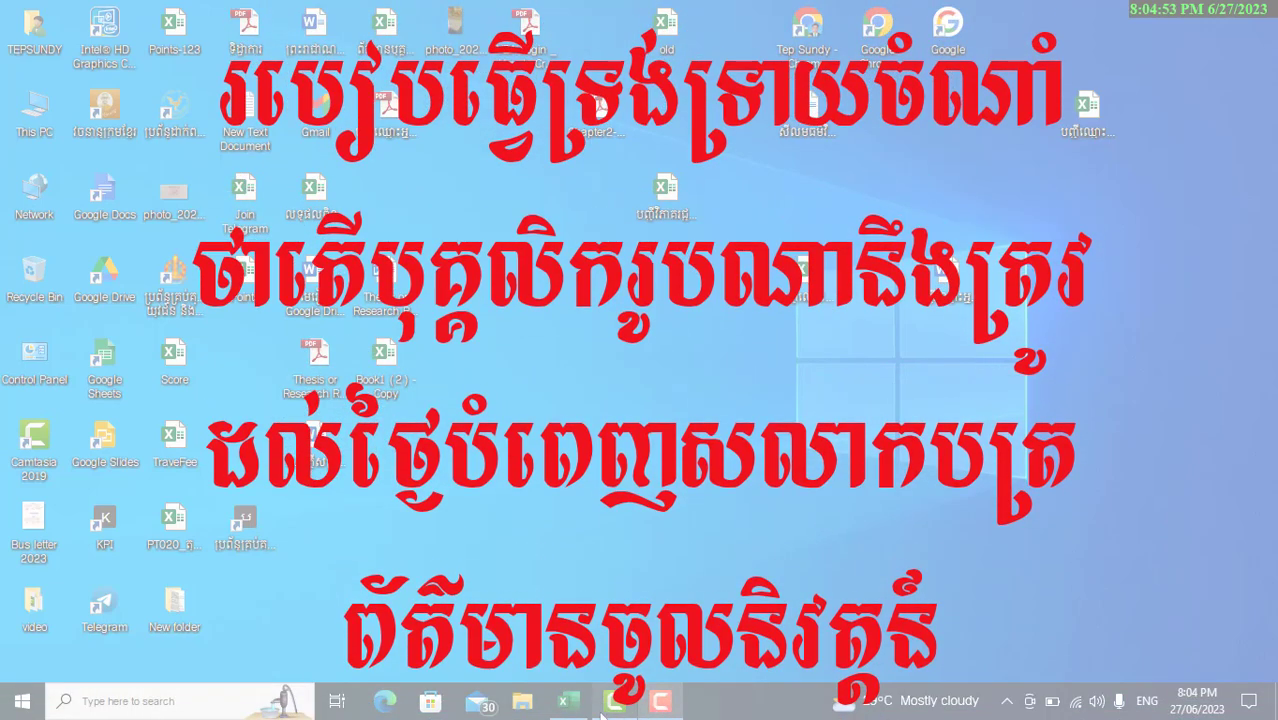
Switch to the Excel workbook containing the class C2 name list.
{"action": "left_click", "coordinate": [566, 701]}
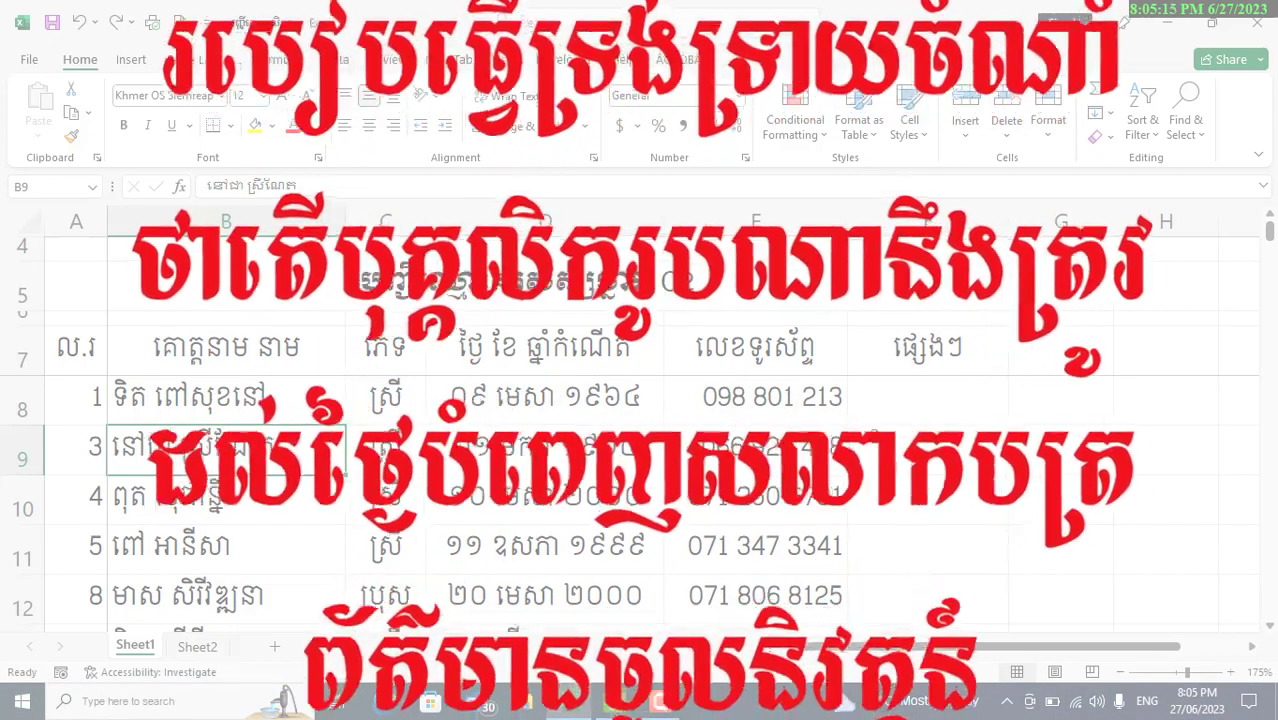
{"action": "left_click", "coordinate": [891, 401]}
{"action": "type", "text": "១"}
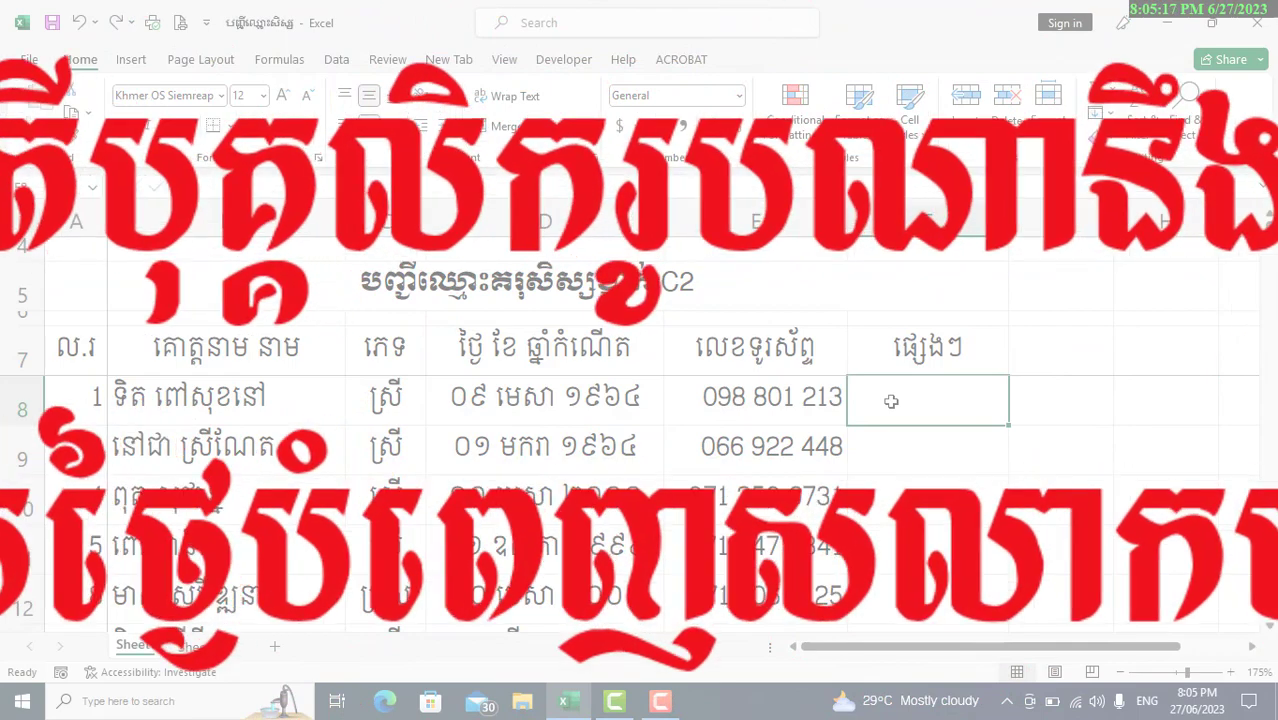
{"action": "key", "text": "Escape"}
{"action": "type", "text": "១"}
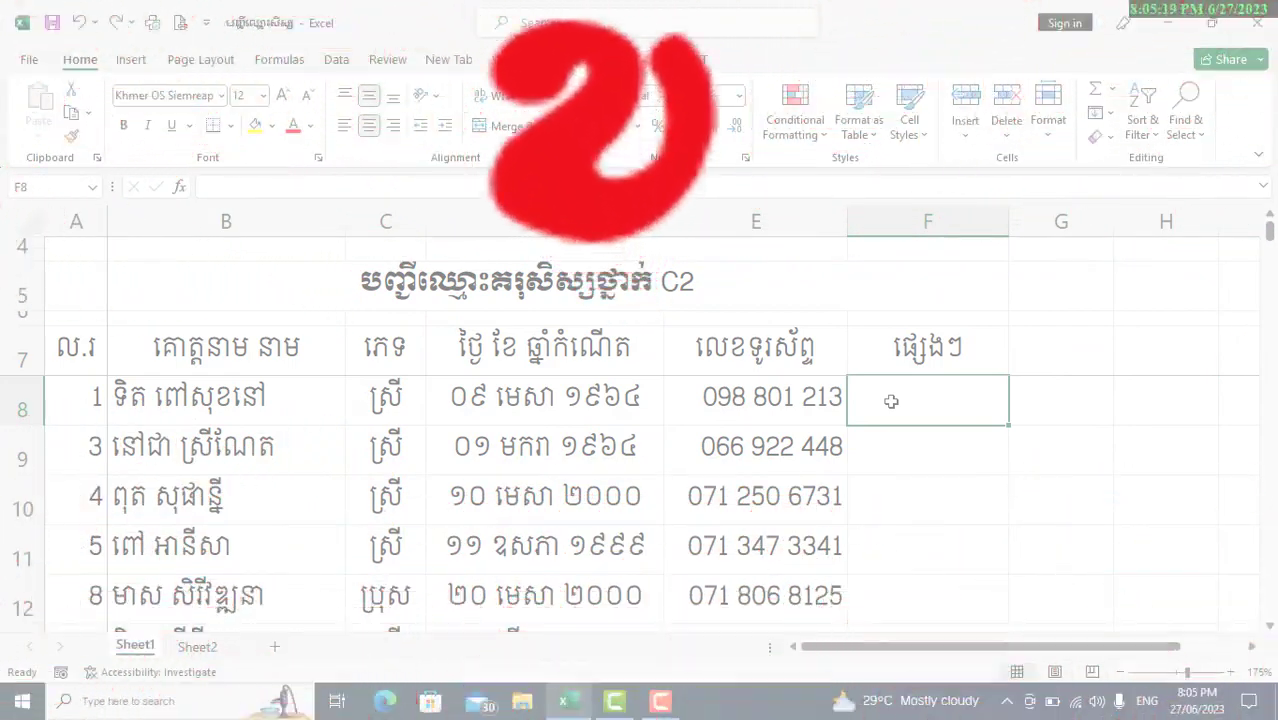
{"action": "key", "text": "Escape"}
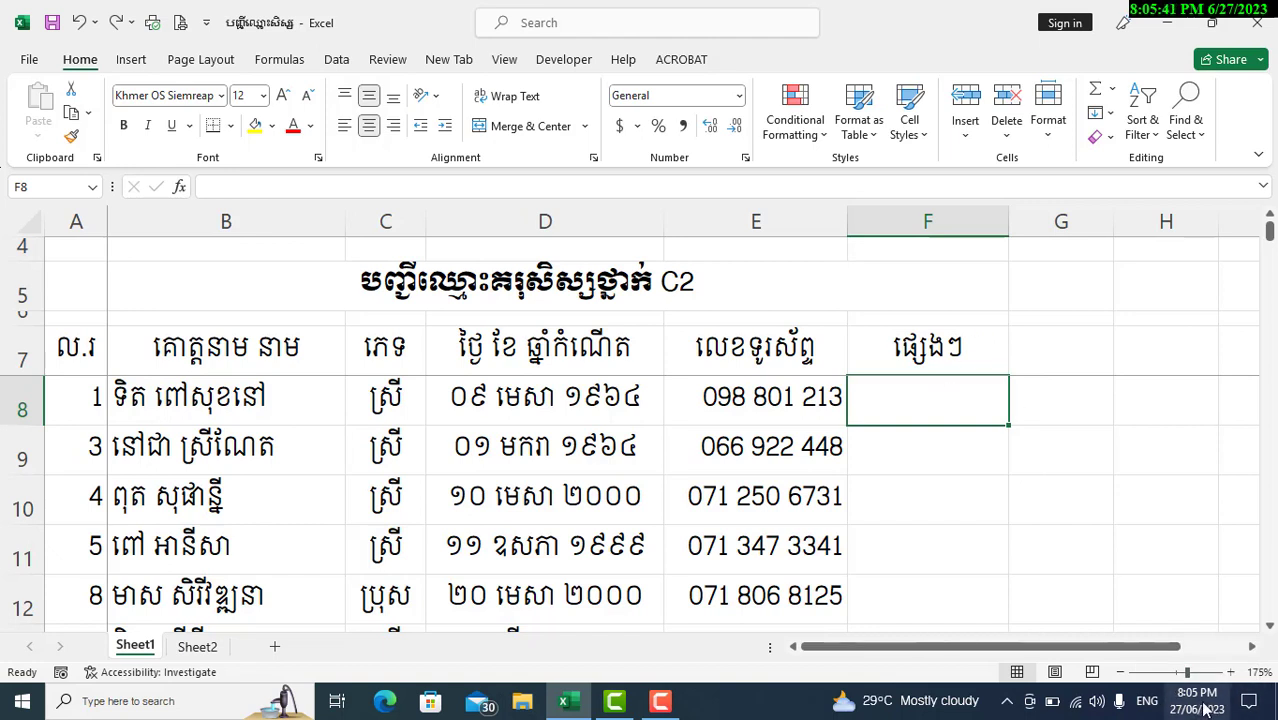
Examine the birth date, name, gender and remarks cells in the first data row of the class C2 list.
{"action": "mouse_move", "coordinate": [1170, 712]}
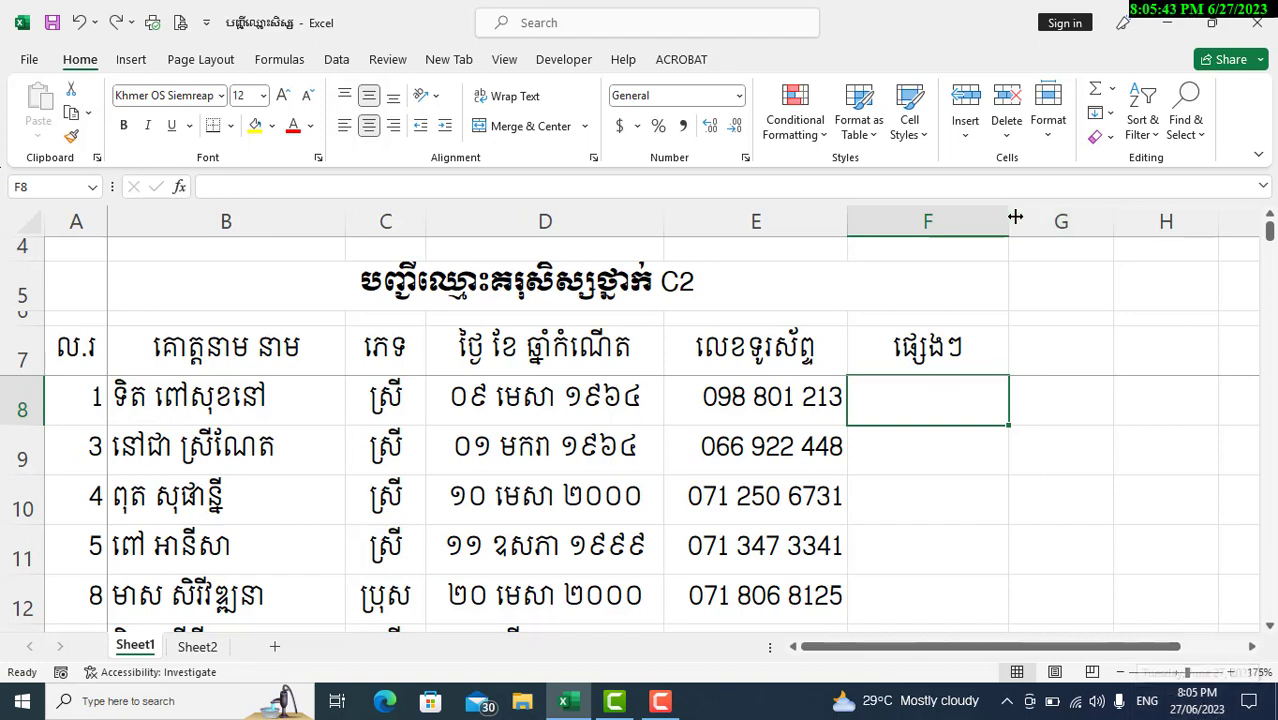
{"action": "scroll", "coordinate": [540, 418], "scroll_direction": "down", "scroll_amount": 2}
{"action": "scroll", "coordinate": [540, 418], "scroll_direction": "up", "scroll_amount": 2}
{"action": "left_click", "coordinate": [540, 402]}
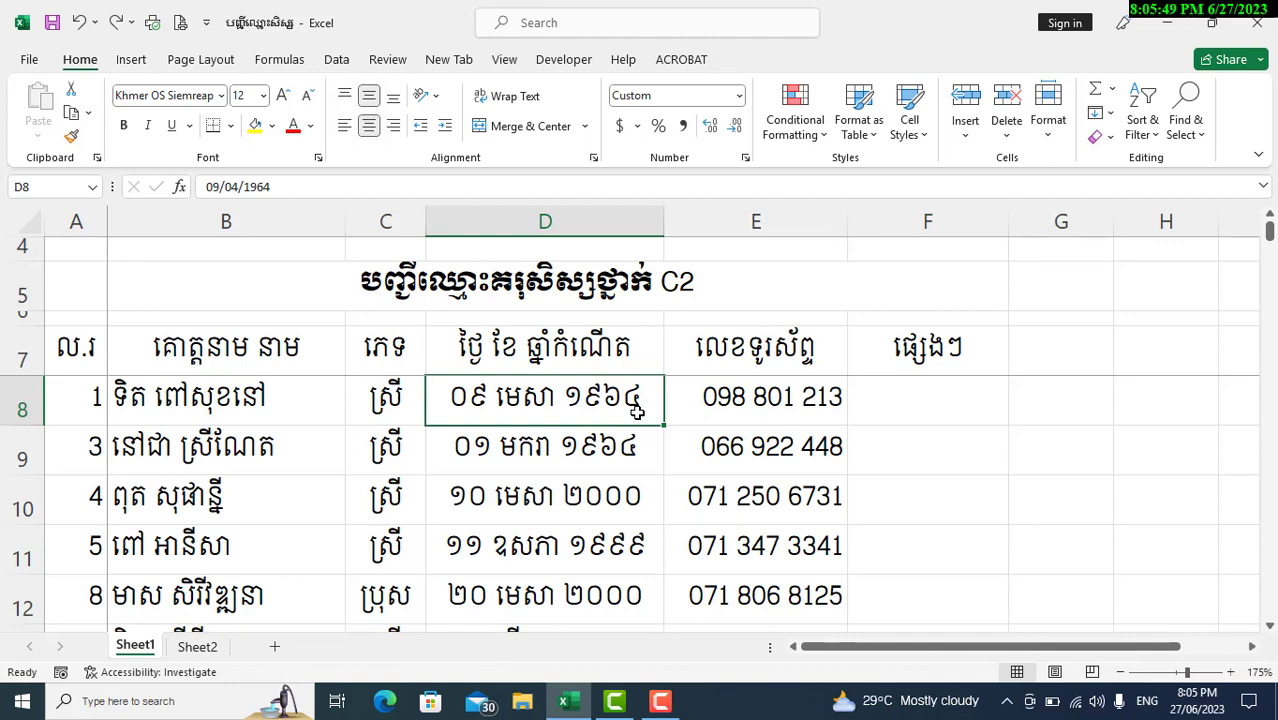
{"action": "left_click", "coordinate": [903, 399]}
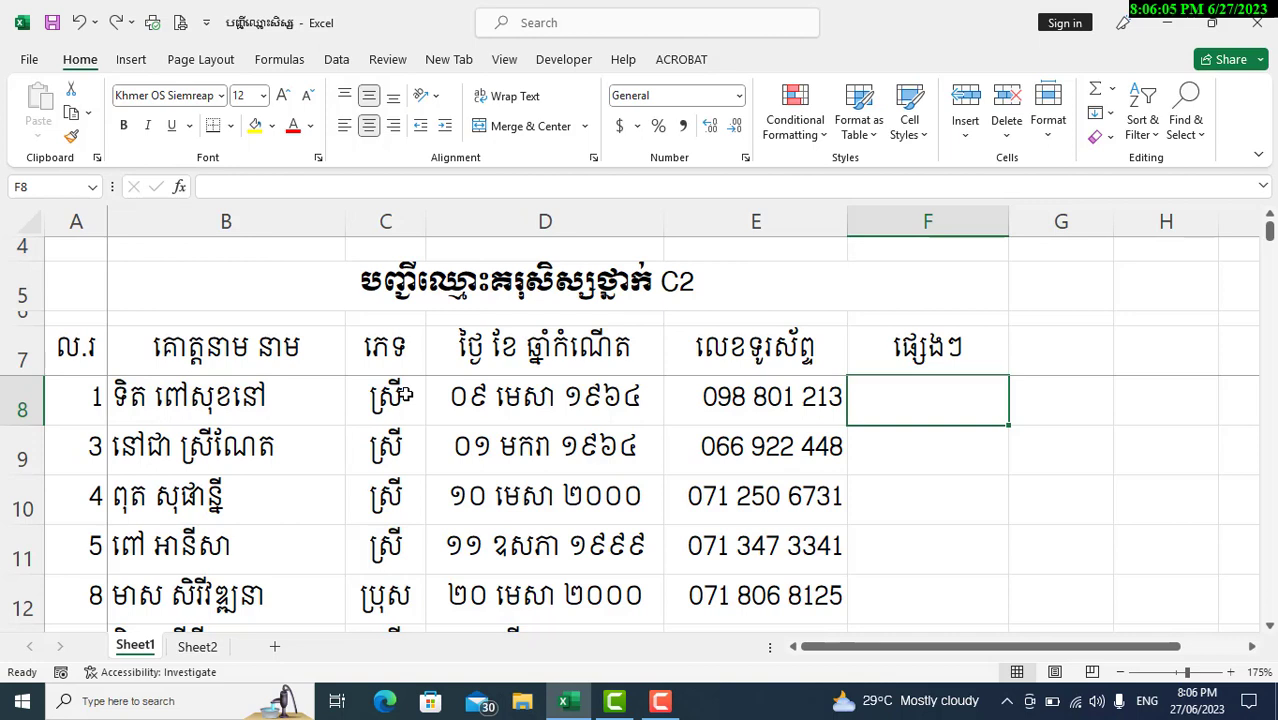
{"action": "left_click_drag", "start_coordinate": [262, 390], "coordinate": [397, 396]}
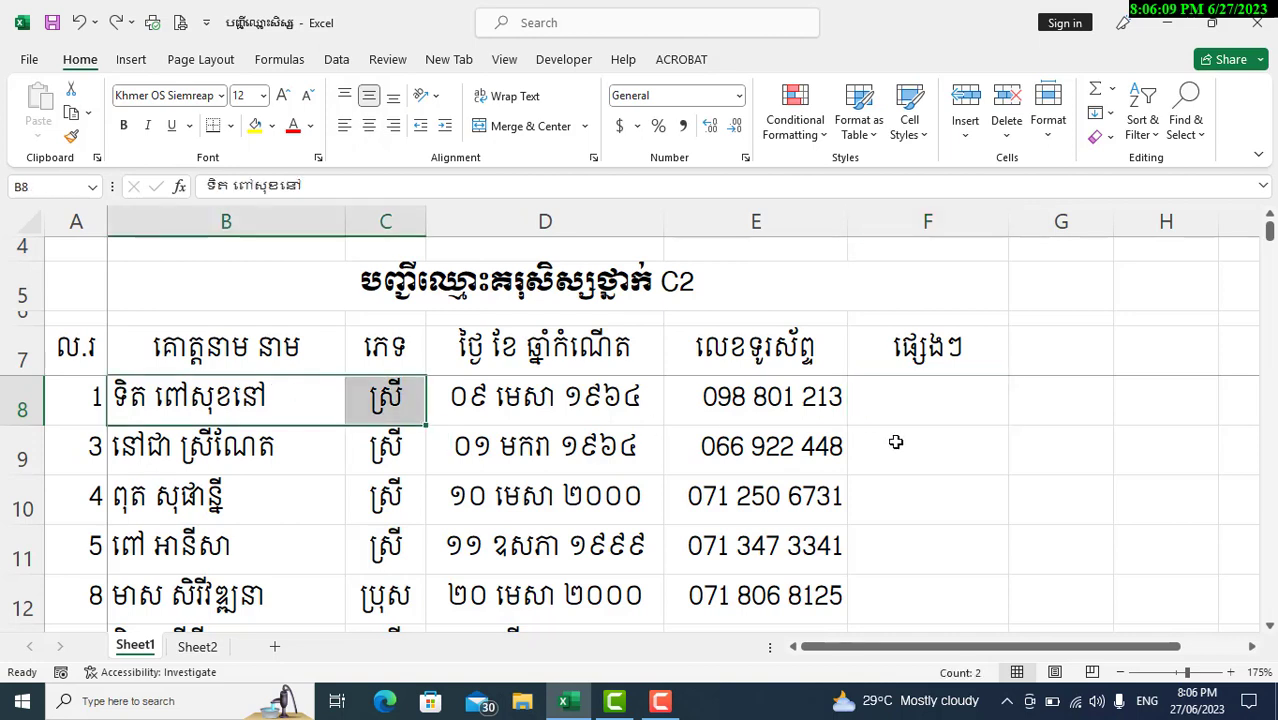
{"action": "left_click", "coordinate": [906, 402]}
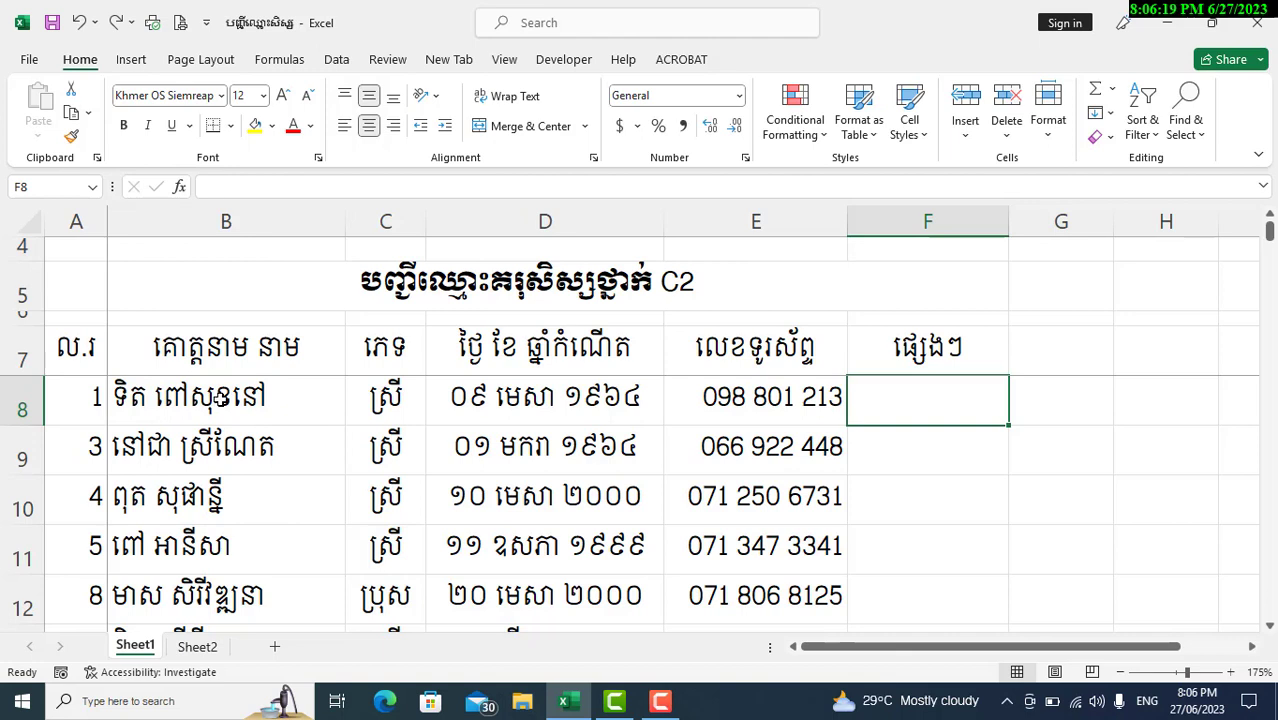
{"action": "left_click_drag", "start_coordinate": [162, 400], "coordinate": [387, 411]}
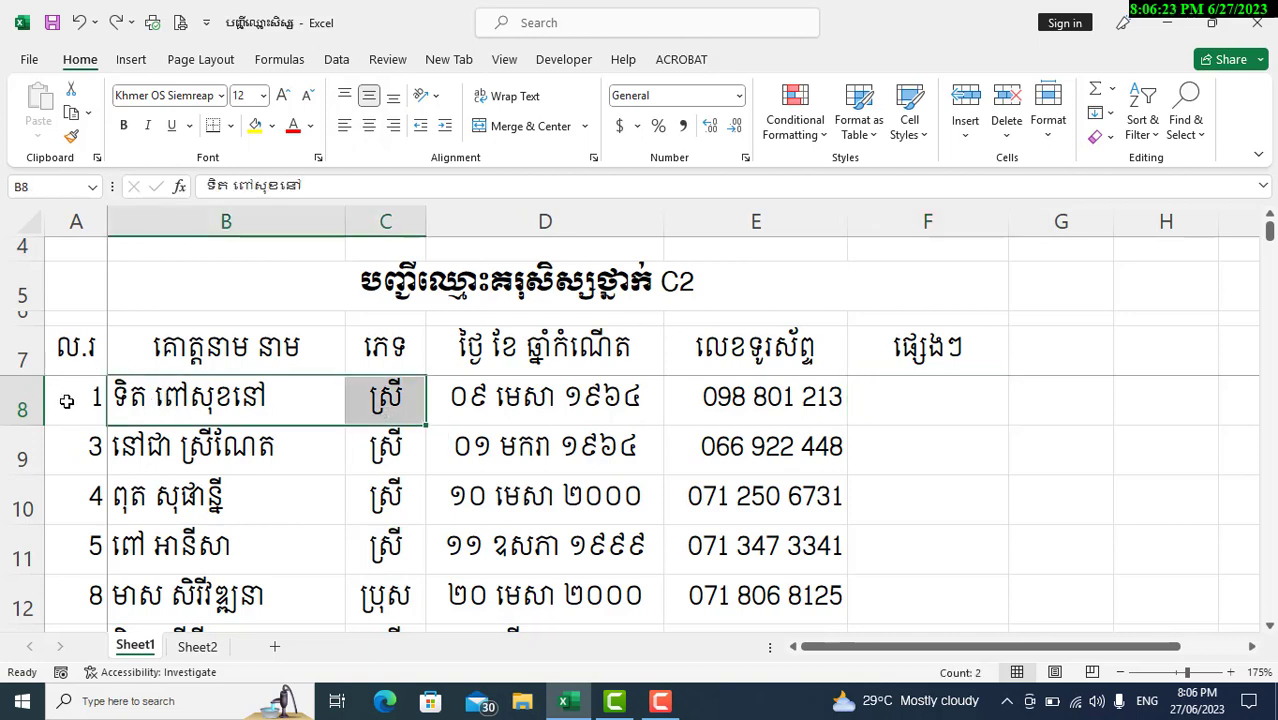
Start a new conditional formatting rule for cells A8:C8 that uses a formula to determine which cells to format.
{"action": "left_click_drag", "start_coordinate": [68, 400], "coordinate": [425, 430]}
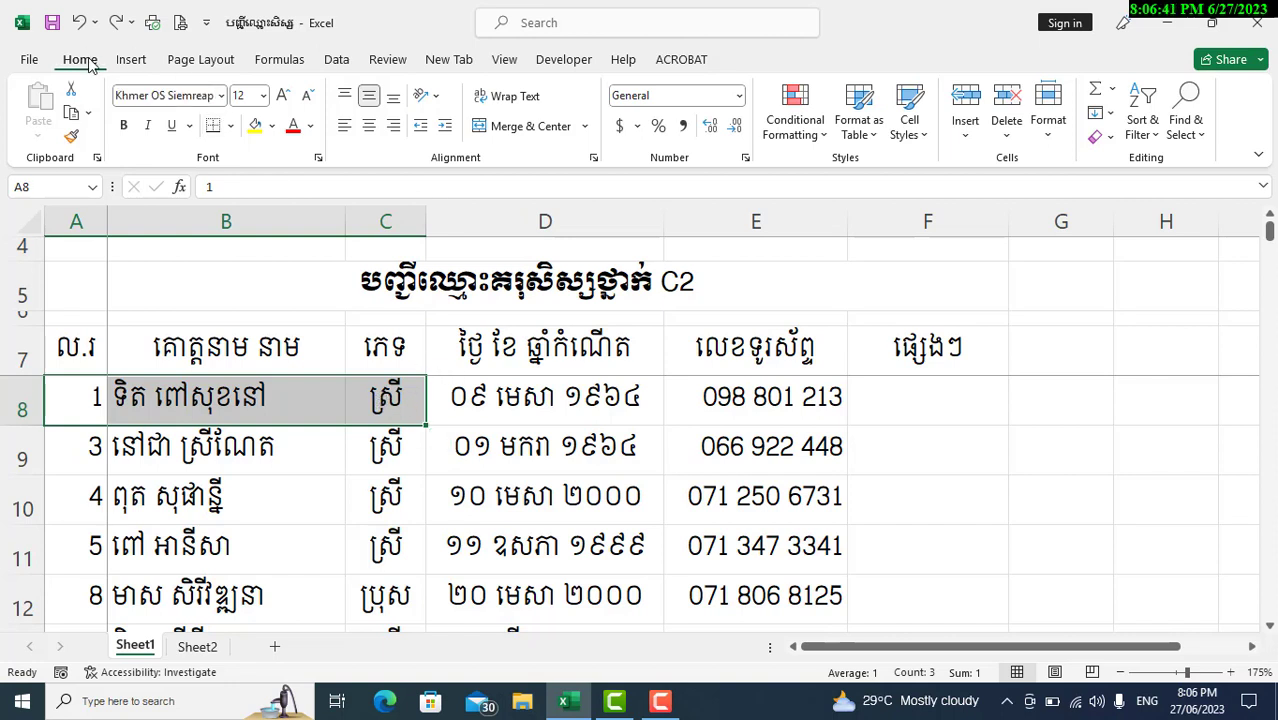
{"action": "left_click", "coordinate": [821, 143]}
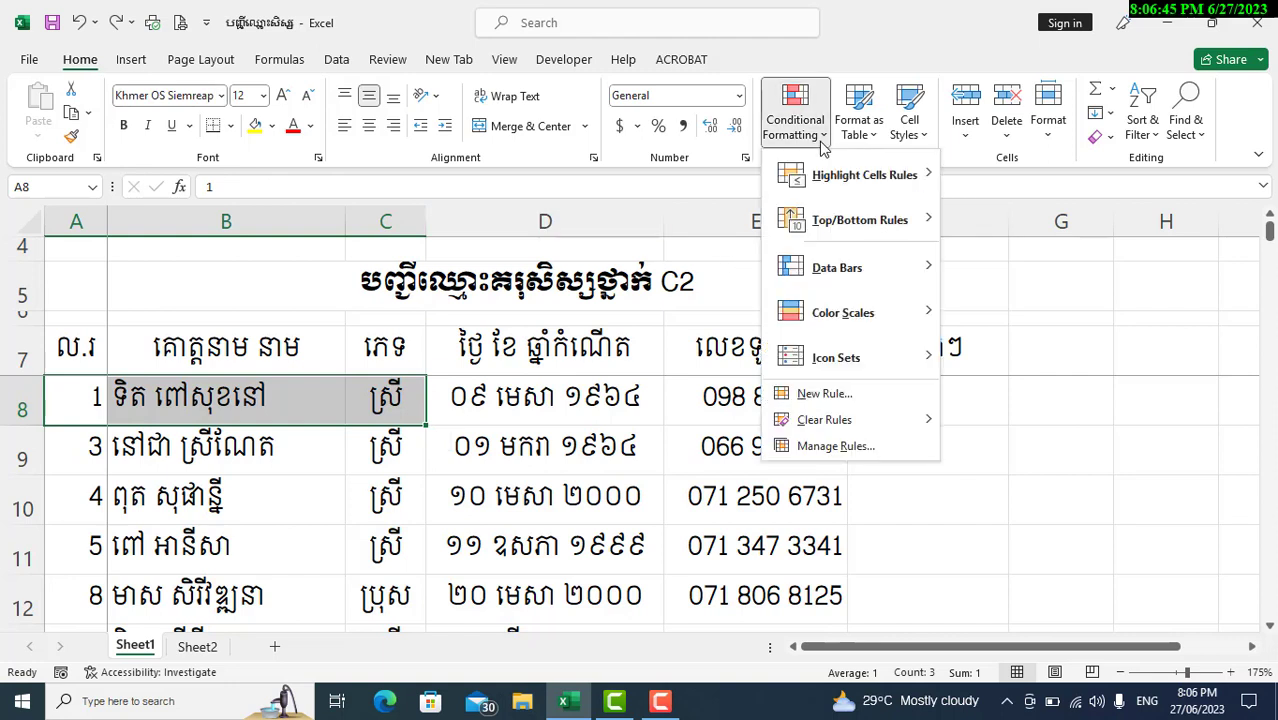
{"action": "left_click", "coordinate": [824, 393]}
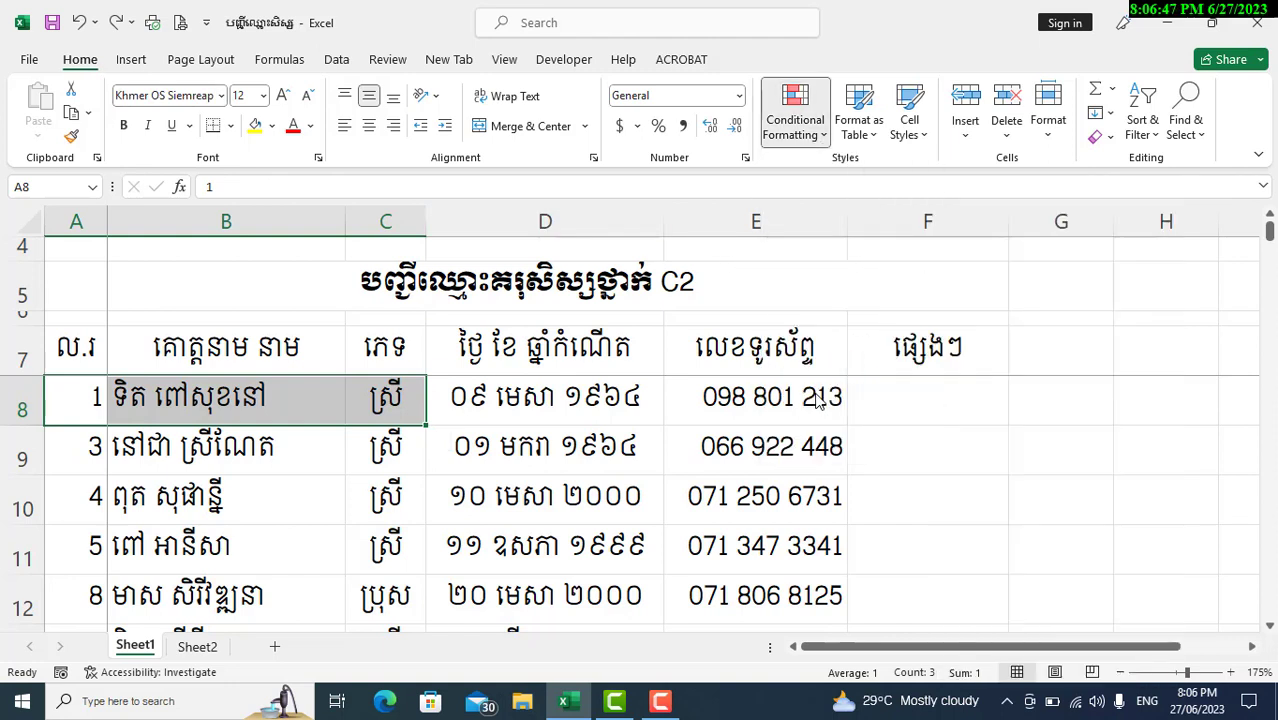
{"action": "left_click_drag", "start_coordinate": [357, 63], "coordinate": [1000, 50]}
{"action": "left_click", "coordinate": [745, 182]}
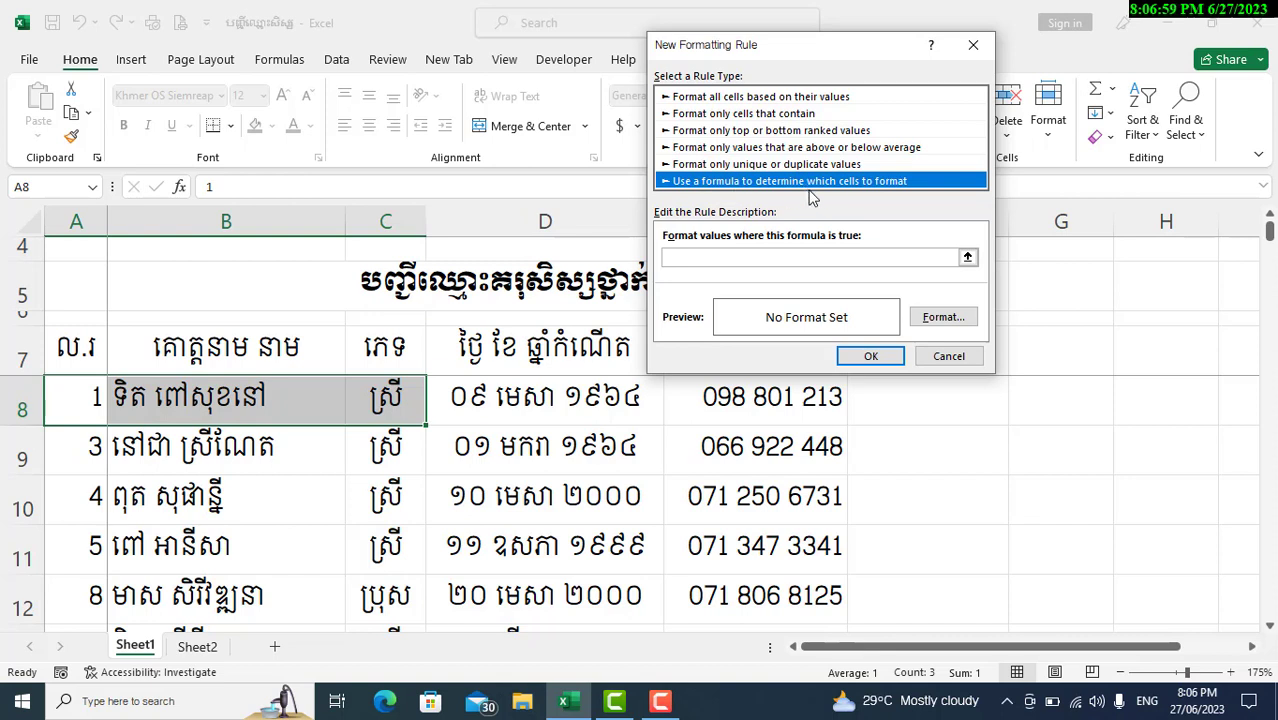
Set the rule's formula to =year(today())-year($D8)=59.
{"action": "left_click", "coordinate": [840, 258]}
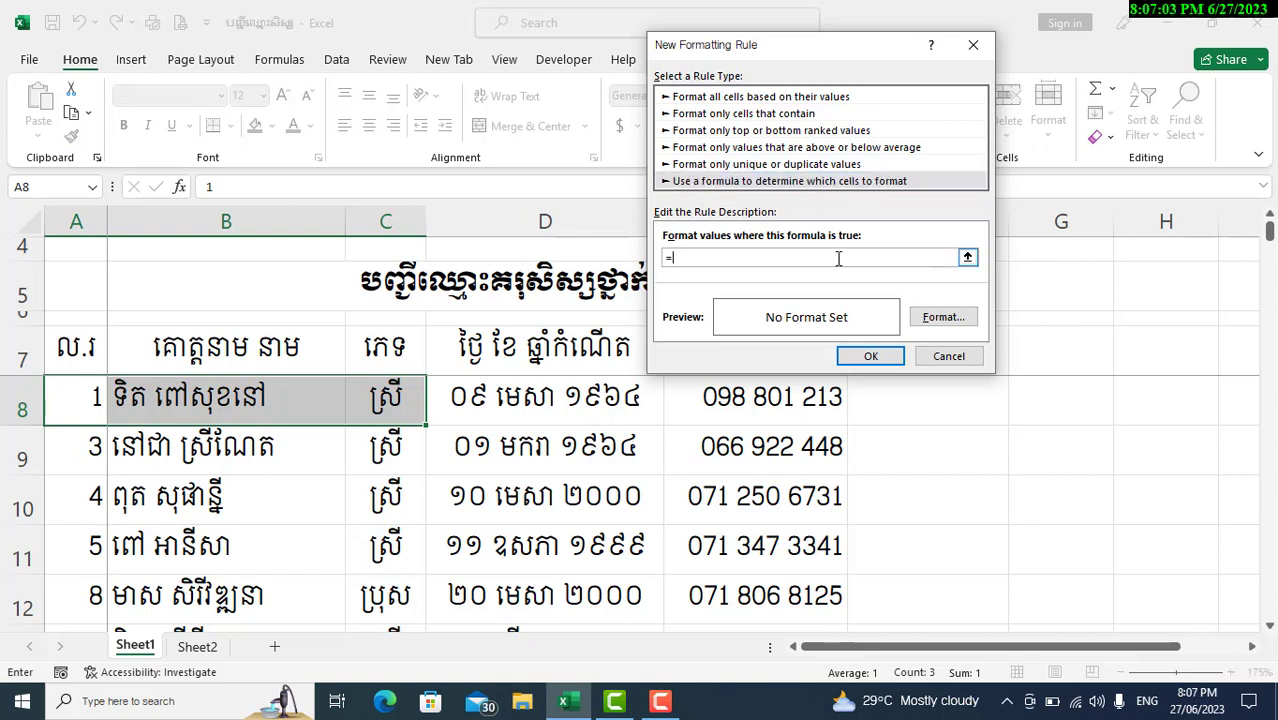
{"action": "type", "text": "=year"}
{"action": "type", "text": "(today())-year"}
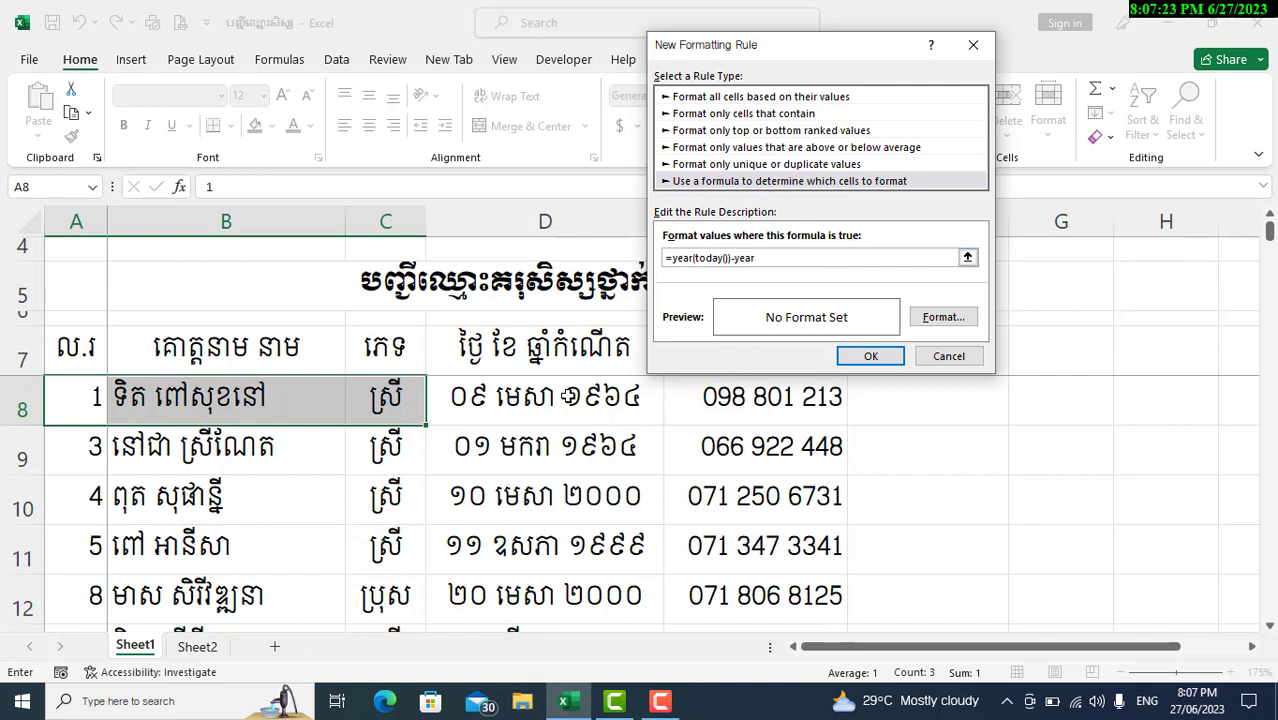
{"action": "type", "text": "("}
{"action": "left_click", "coordinate": [567, 396]}
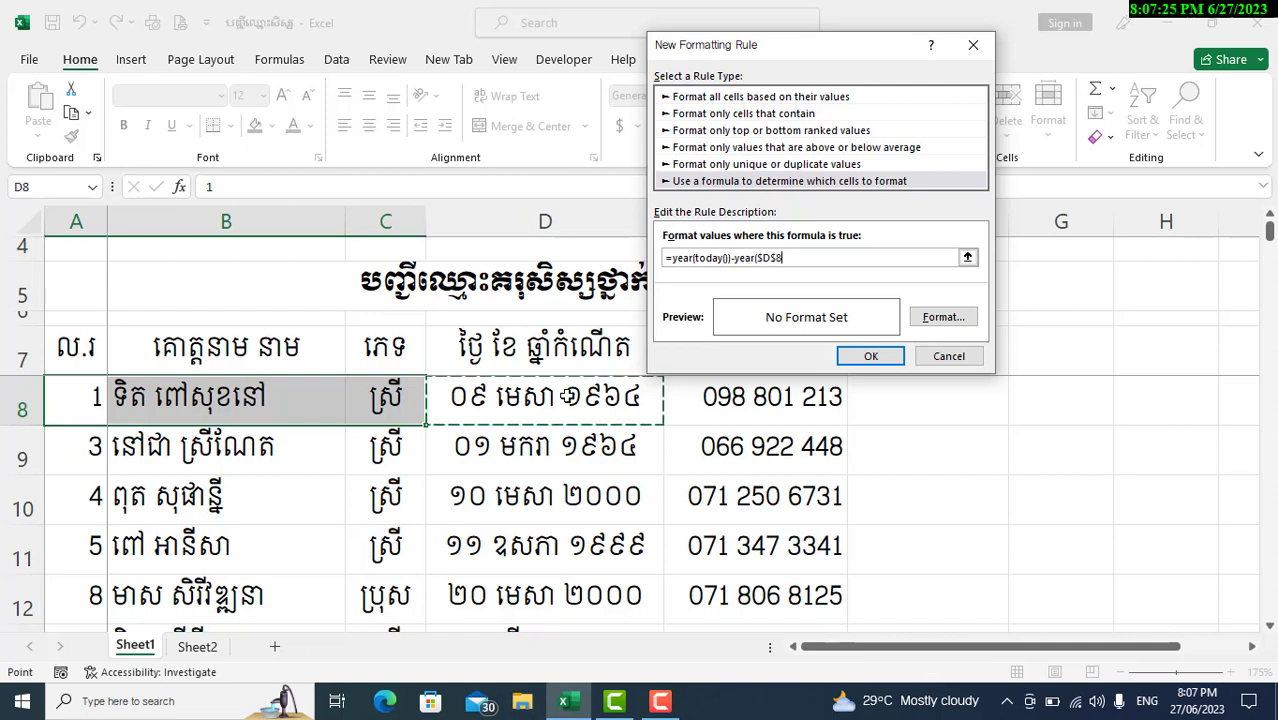
{"action": "type", "text": ")"}
{"action": "left_click", "coordinate": [779, 258]}
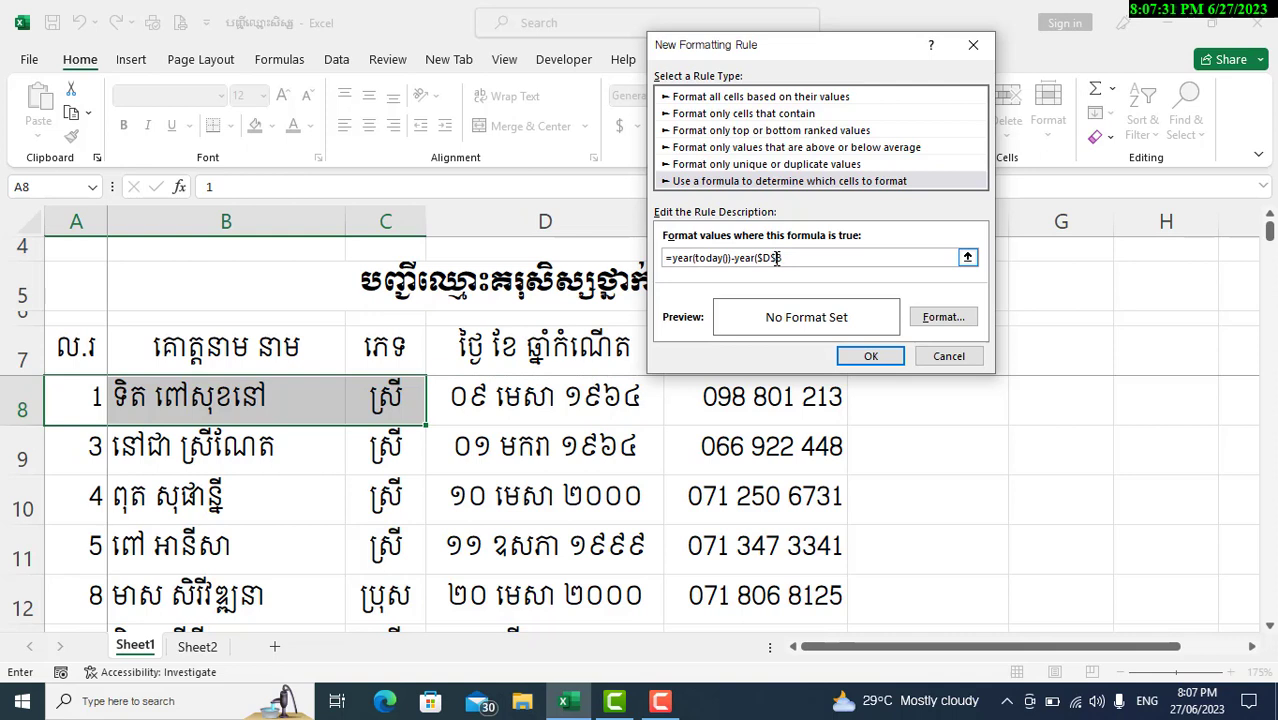
{"action": "key", "text": "BackSpace"}
{"action": "type", "text": "=59"}
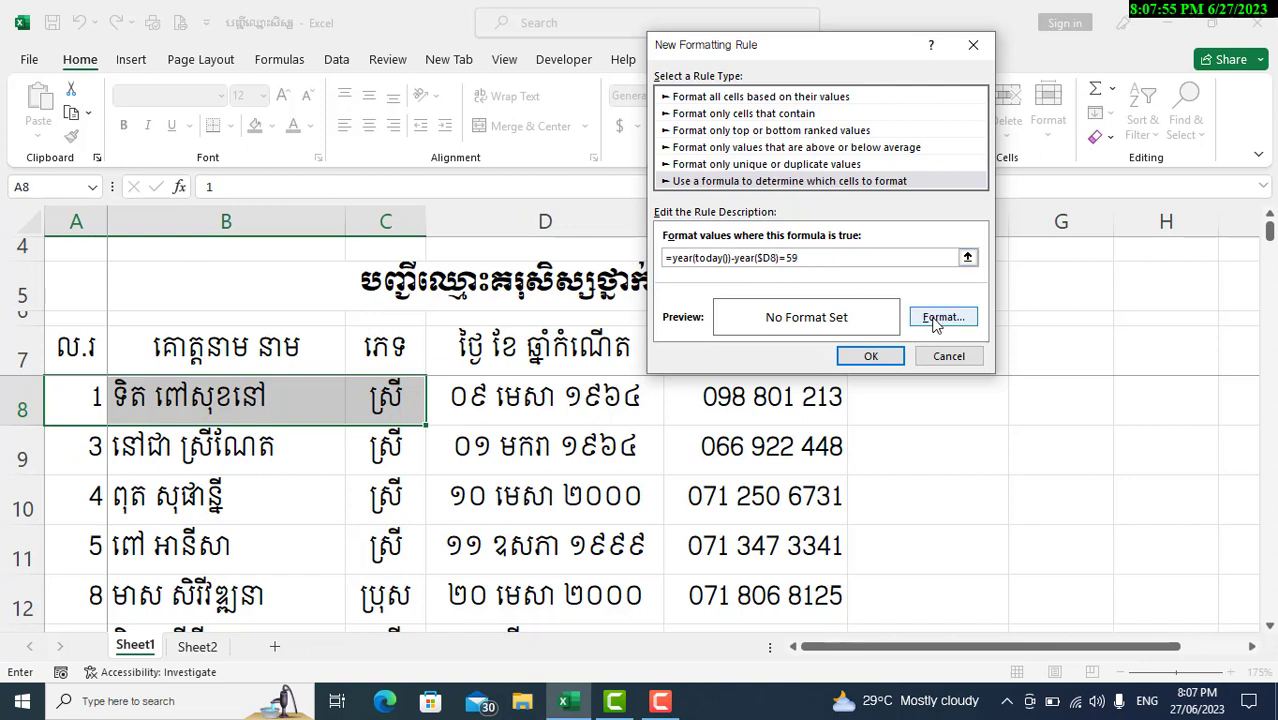
Give the rule a bright red fill and apply it to cells A8:C8.
{"action": "left_click", "coordinate": [936, 318]}
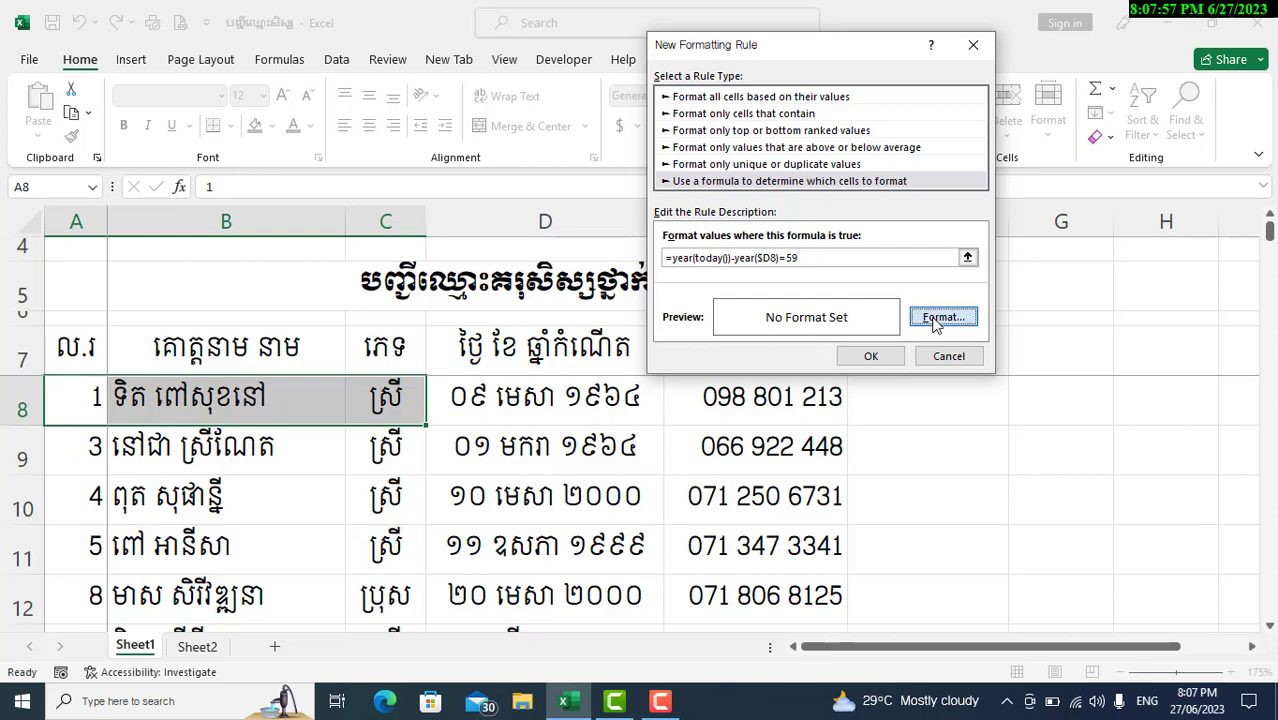
{"action": "left_click", "coordinate": [45, 48]}
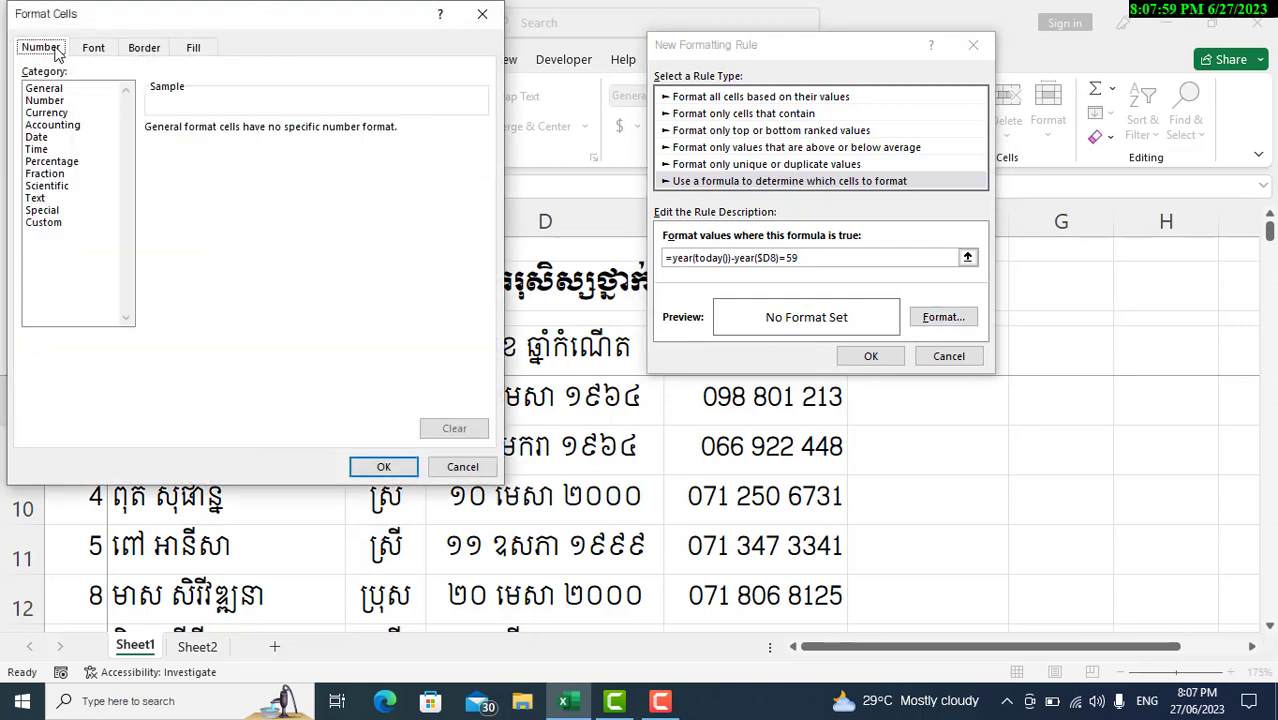
{"action": "left_click", "coordinate": [93, 48]}
{"action": "left_click", "coordinate": [180, 50]}
{"action": "left_click", "coordinate": [145, 50]}
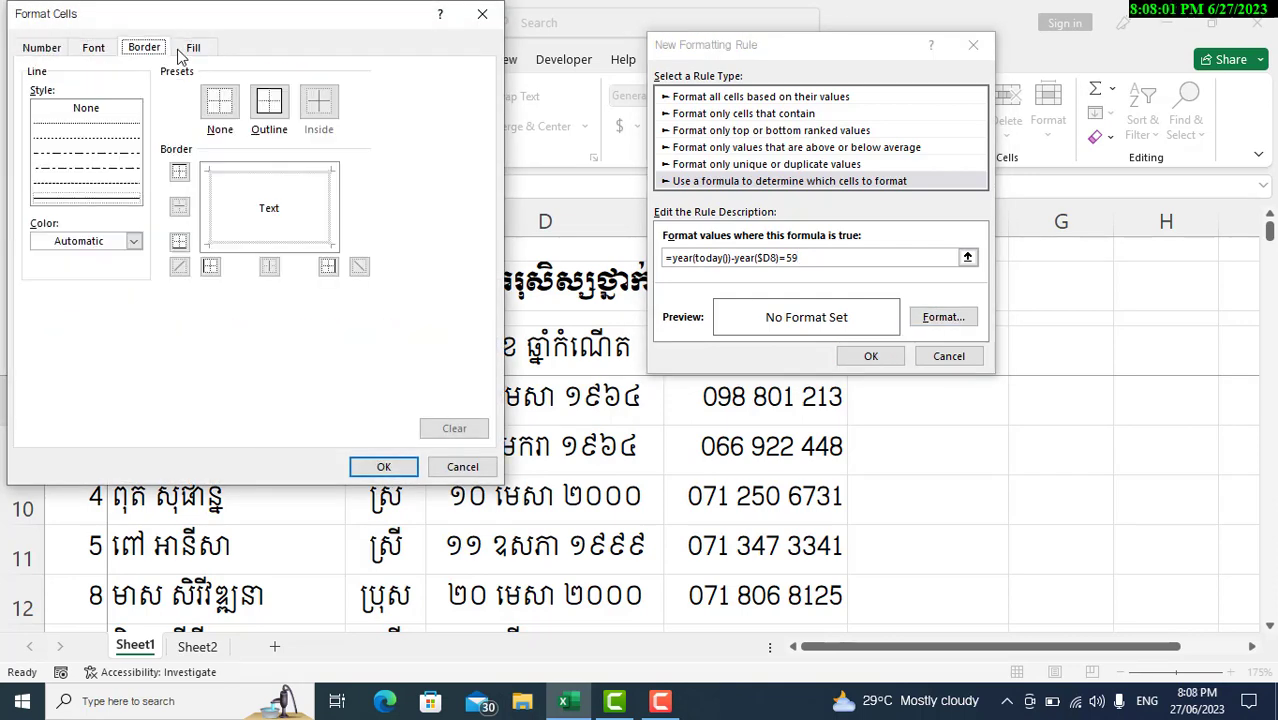
{"action": "left_click", "coordinate": [189, 52]}
{"action": "left_click", "coordinate": [174, 232]}
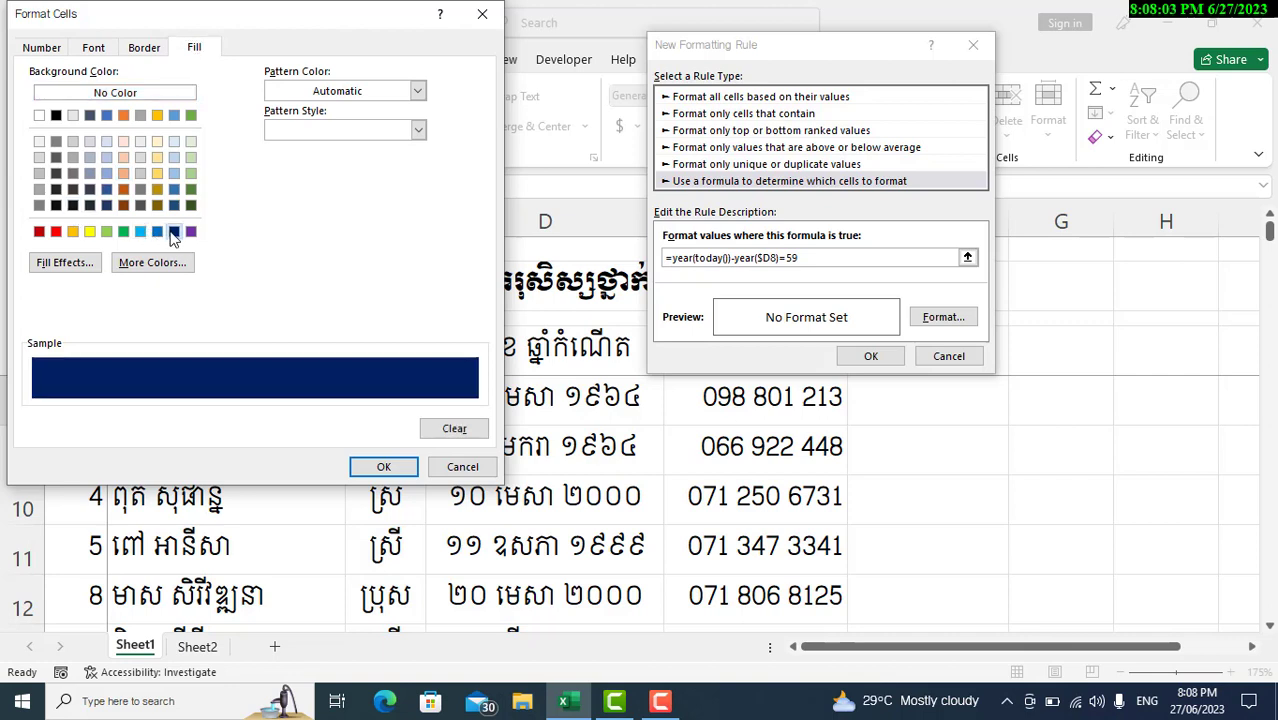
{"action": "left_click", "coordinate": [157, 232]}
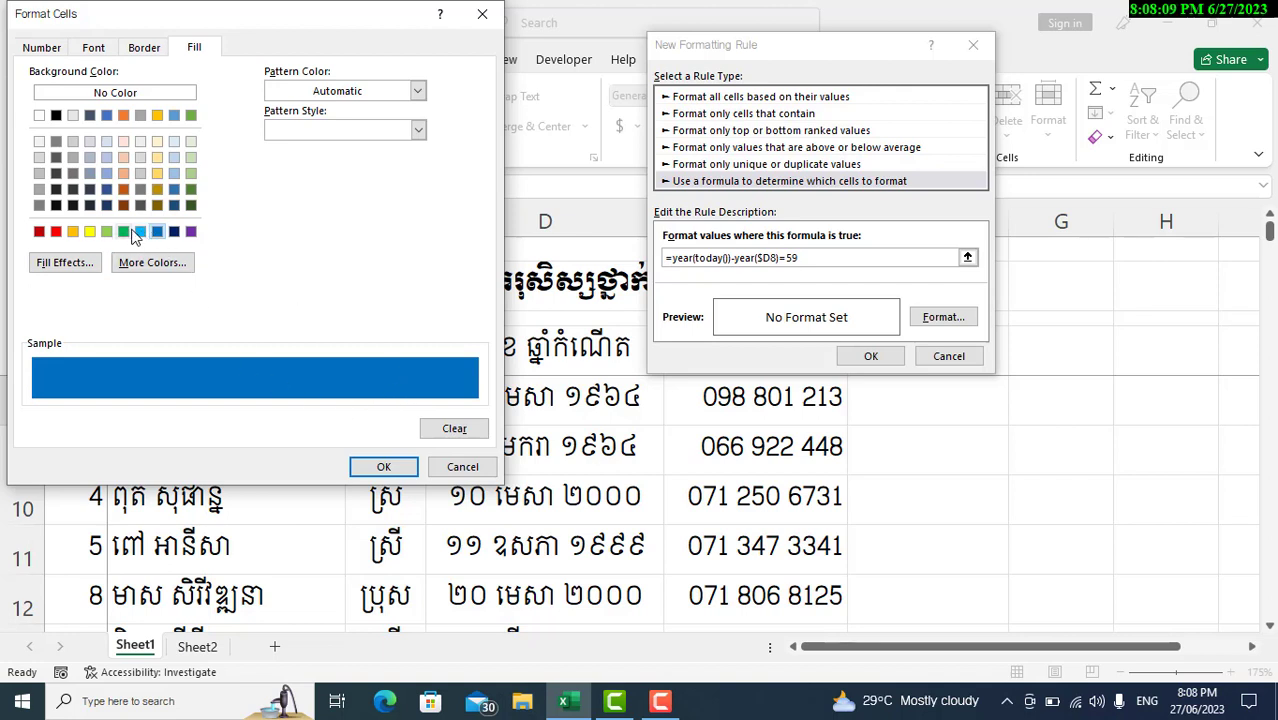
{"action": "left_click", "coordinate": [141, 233]}
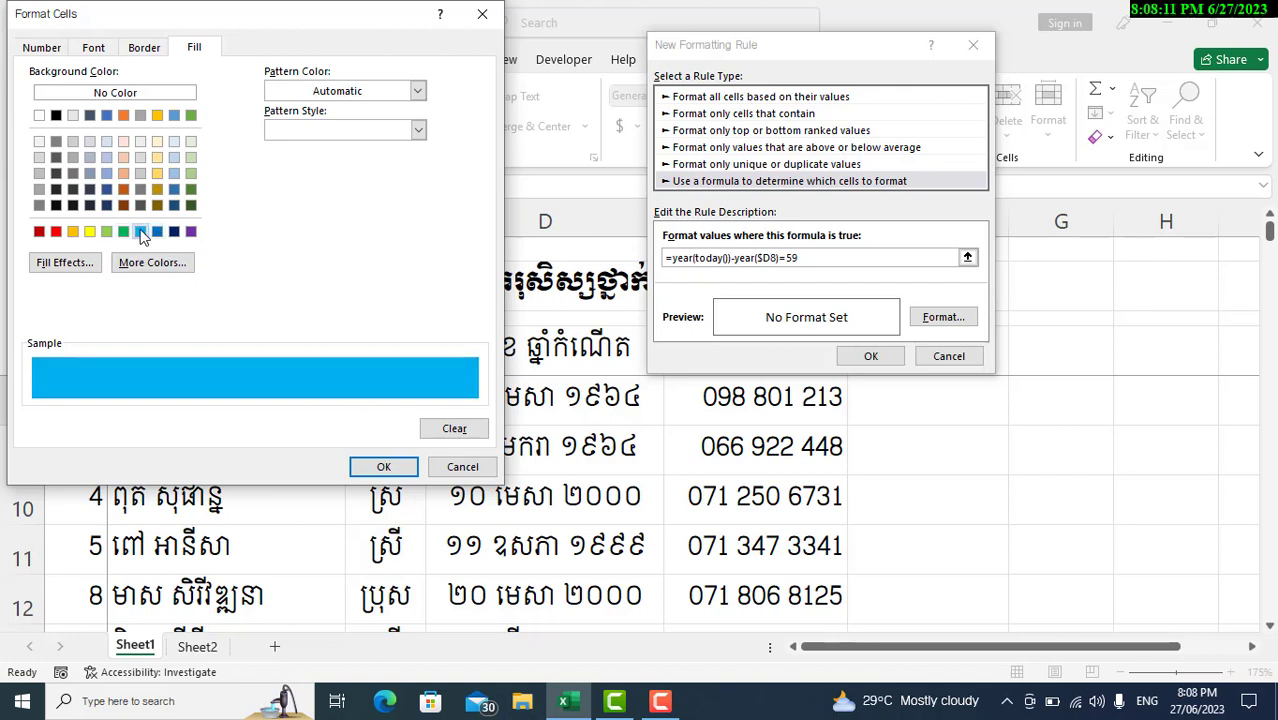
{"action": "left_click", "coordinate": [72, 232]}
{"action": "left_click", "coordinate": [56, 233]}
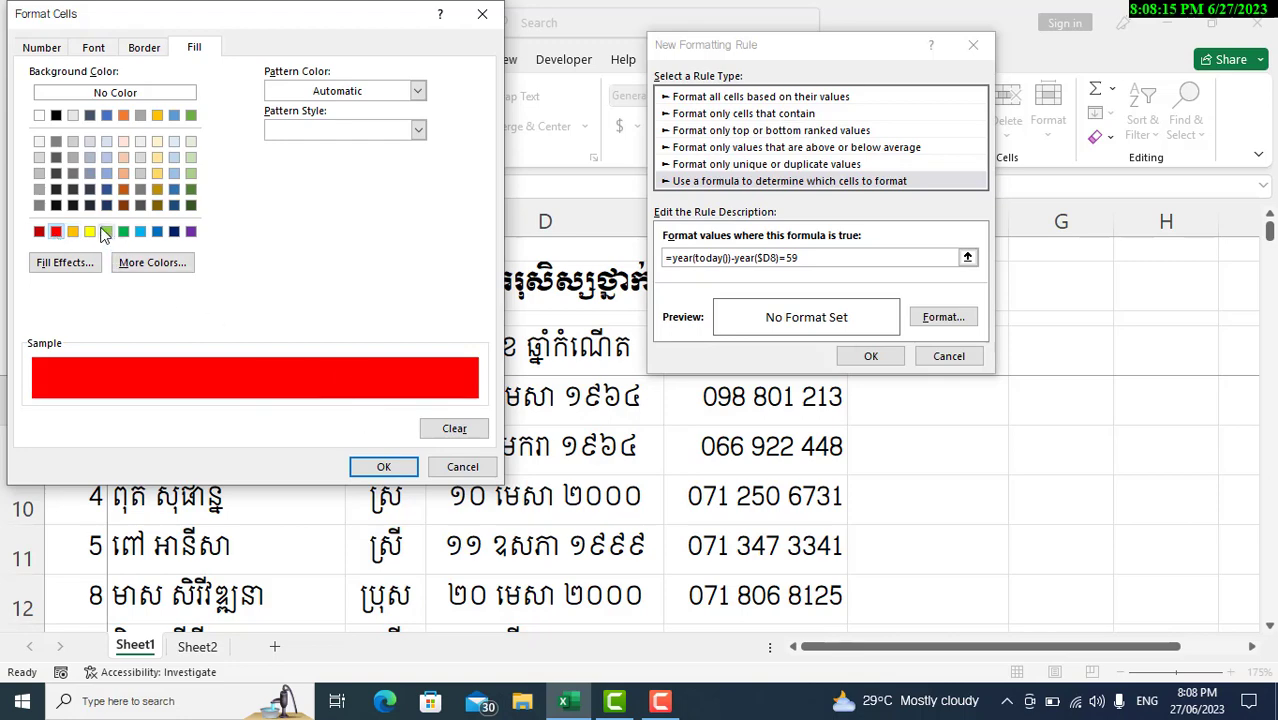
{"action": "left_click", "coordinate": [375, 466]}
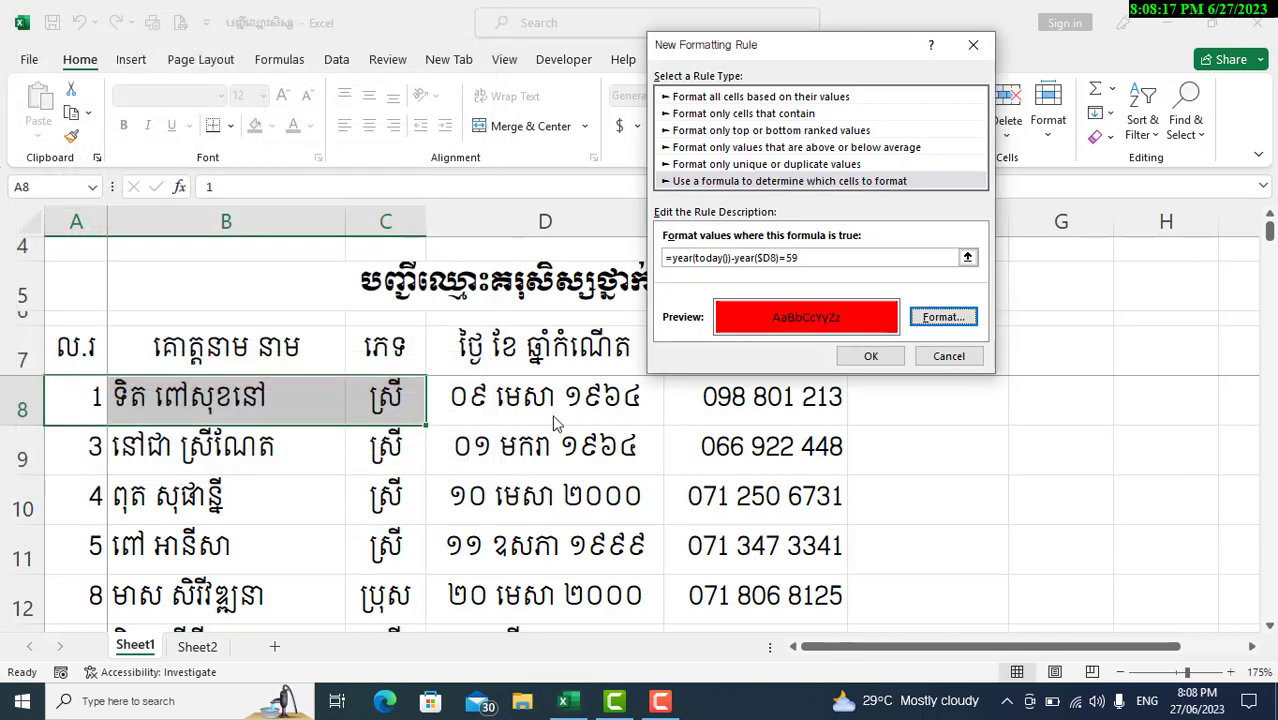
{"action": "left_click", "coordinate": [855, 356]}
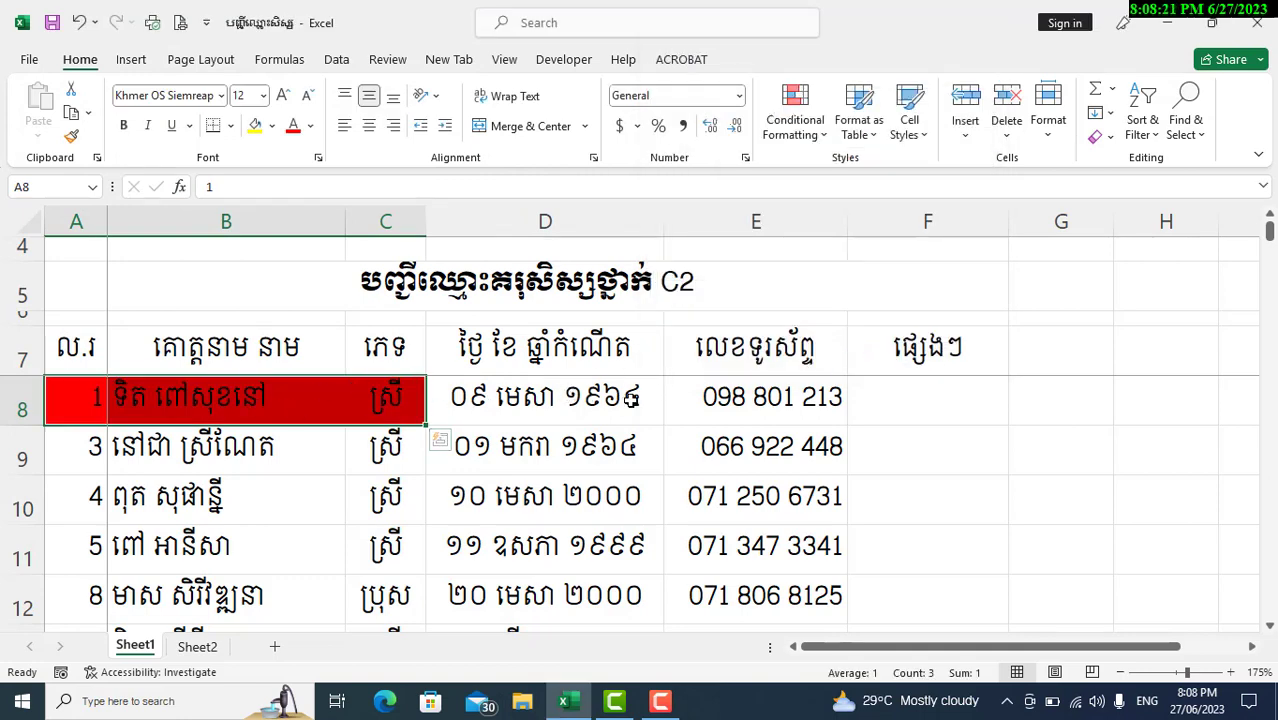
Copy the formatting of A8:C8 onto the remaining list rows, A9:C16, with Format Painter.
{"action": "left_click", "coordinate": [630, 400]}
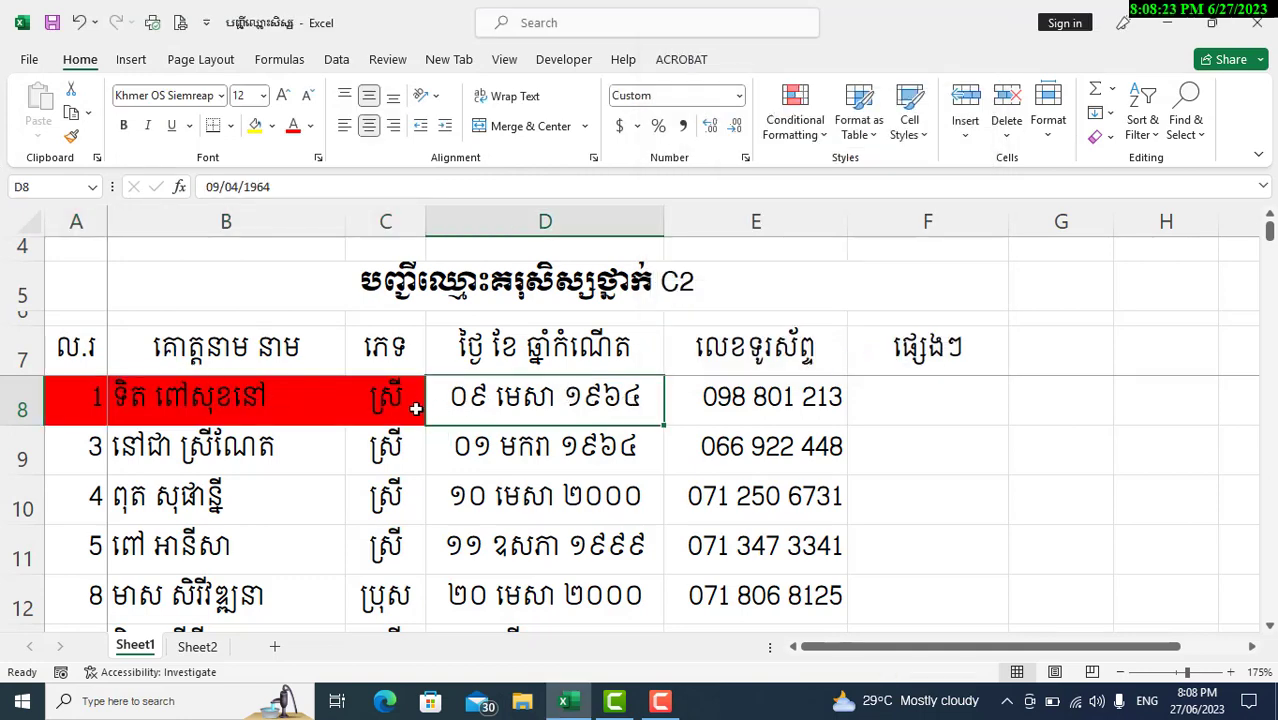
{"action": "left_click_drag", "start_coordinate": [86, 391], "coordinate": [365, 402]}
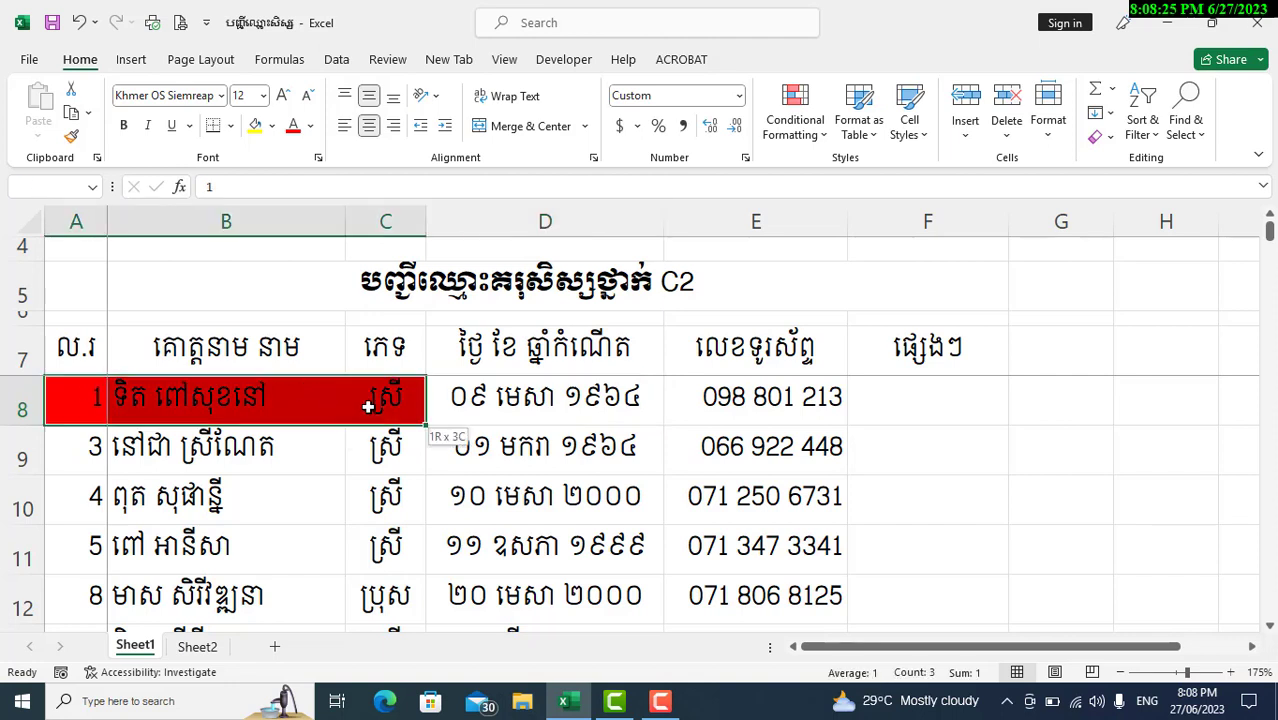
{"action": "left_click", "coordinate": [72, 138]}
{"action": "mouse_move", "coordinate": [95, 445]}
{"action": "left_mouse_down"}
{"action": "mouse_move", "coordinate": [355, 515]}
{"action": "mouse_move", "coordinate": [372, 716]}
{"action": "mouse_move", "coordinate": [354, 520]}
{"action": "left_mouse_up"}
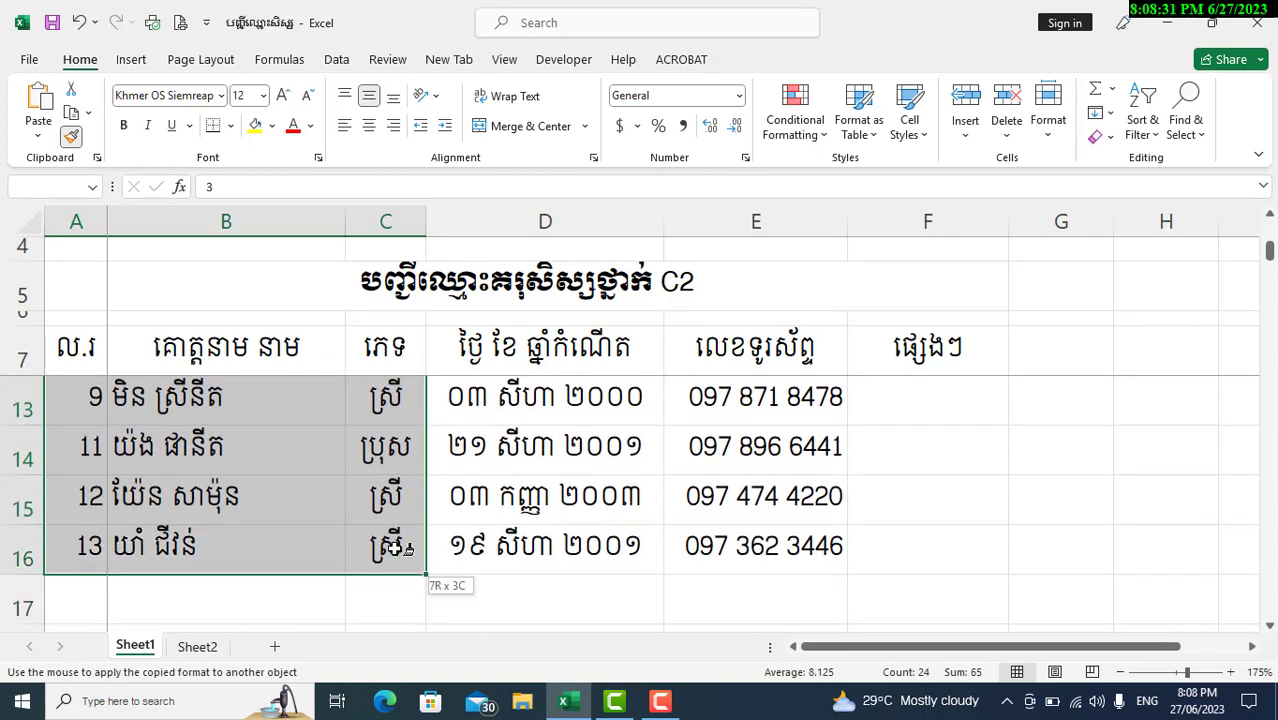
{"action": "scroll", "coordinate": [257, 491], "scroll_direction": "up", "scroll_amount": 2}
{"action": "left_click", "coordinate": [320, 450]}
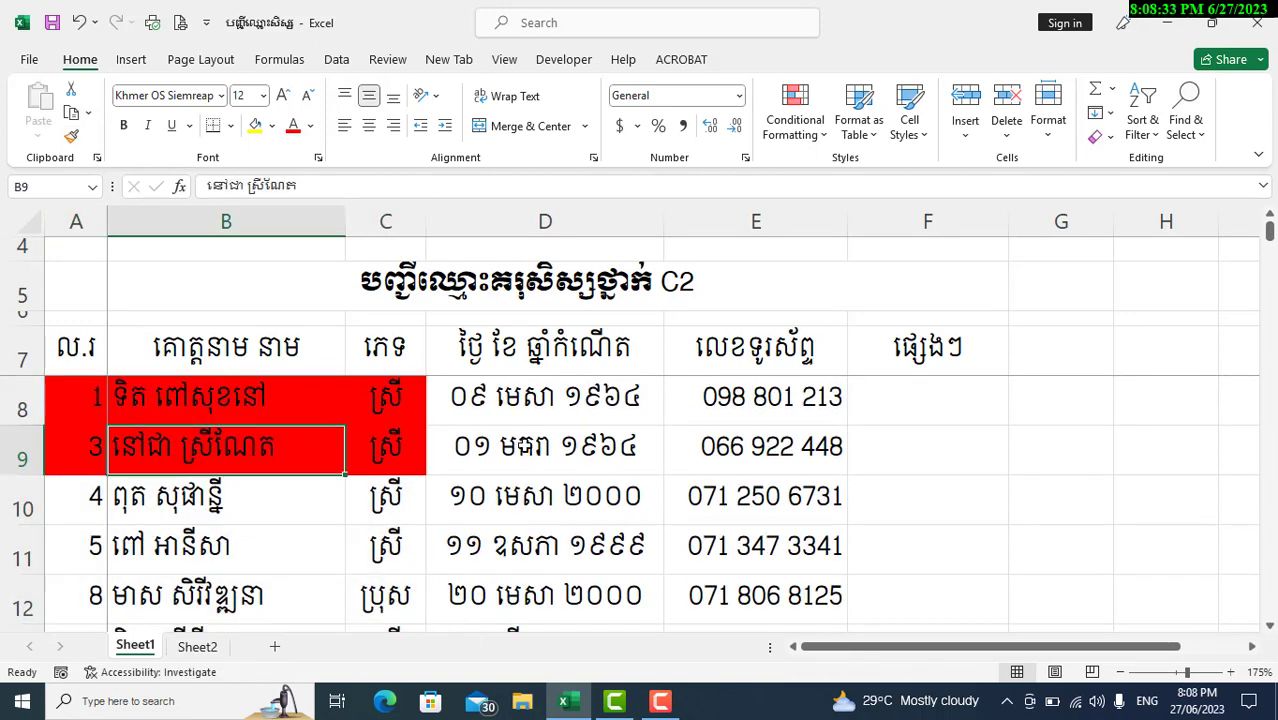
Change the birth year in cell D8 to 2003, keeping the day and month.
{"action": "left_click", "coordinate": [598, 445]}
{"action": "double_click", "coordinate": [566, 396]}
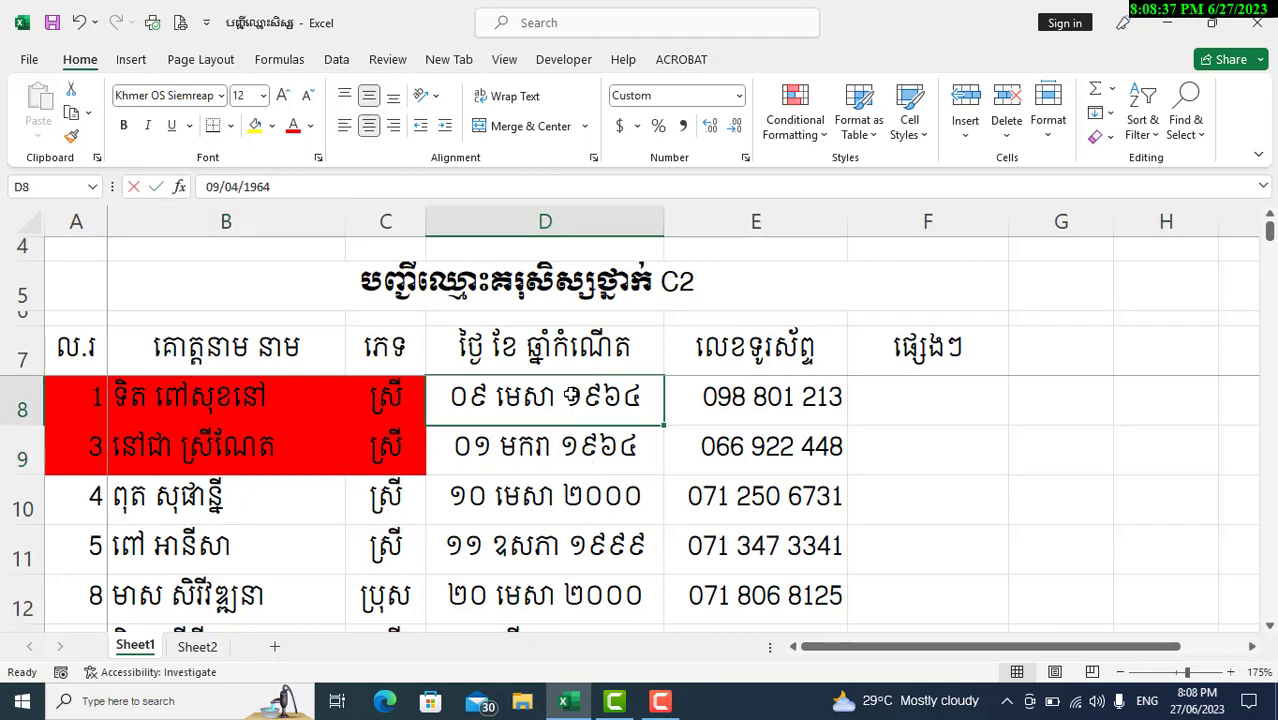
{"action": "left_click_drag", "start_coordinate": [556, 397], "coordinate": [689, 415]}
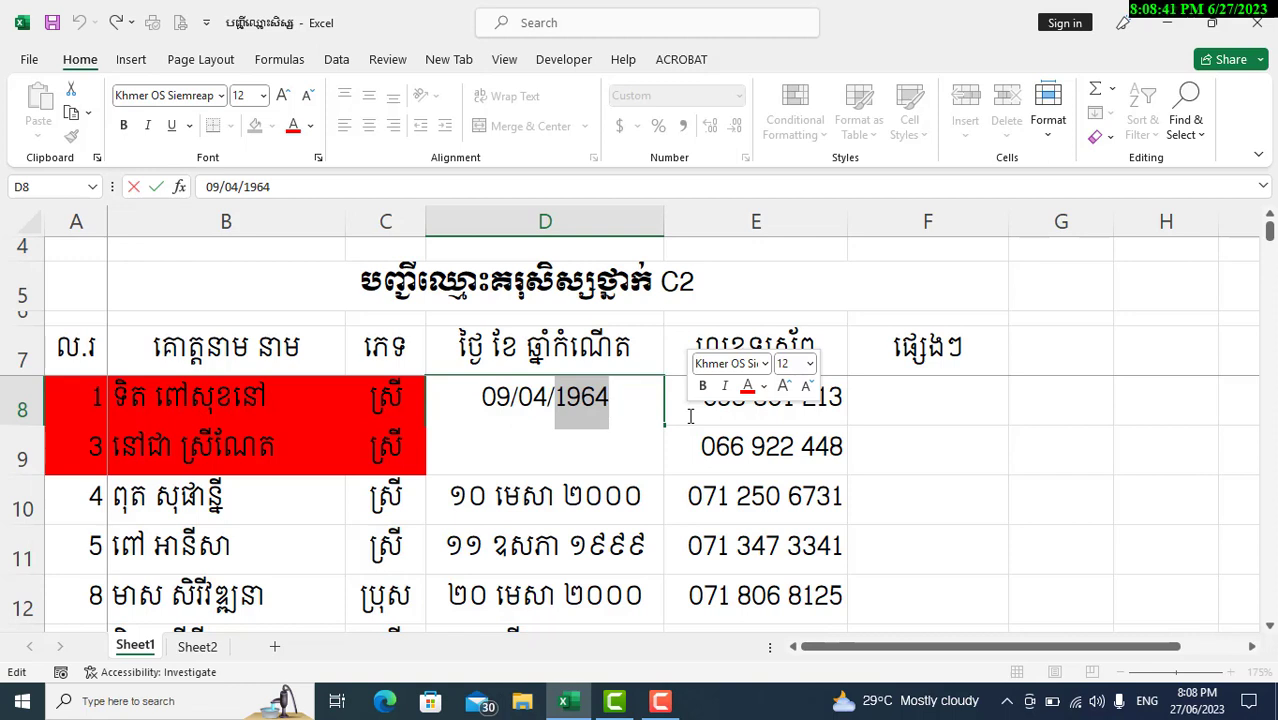
{"action": "type", "text": "2004"}
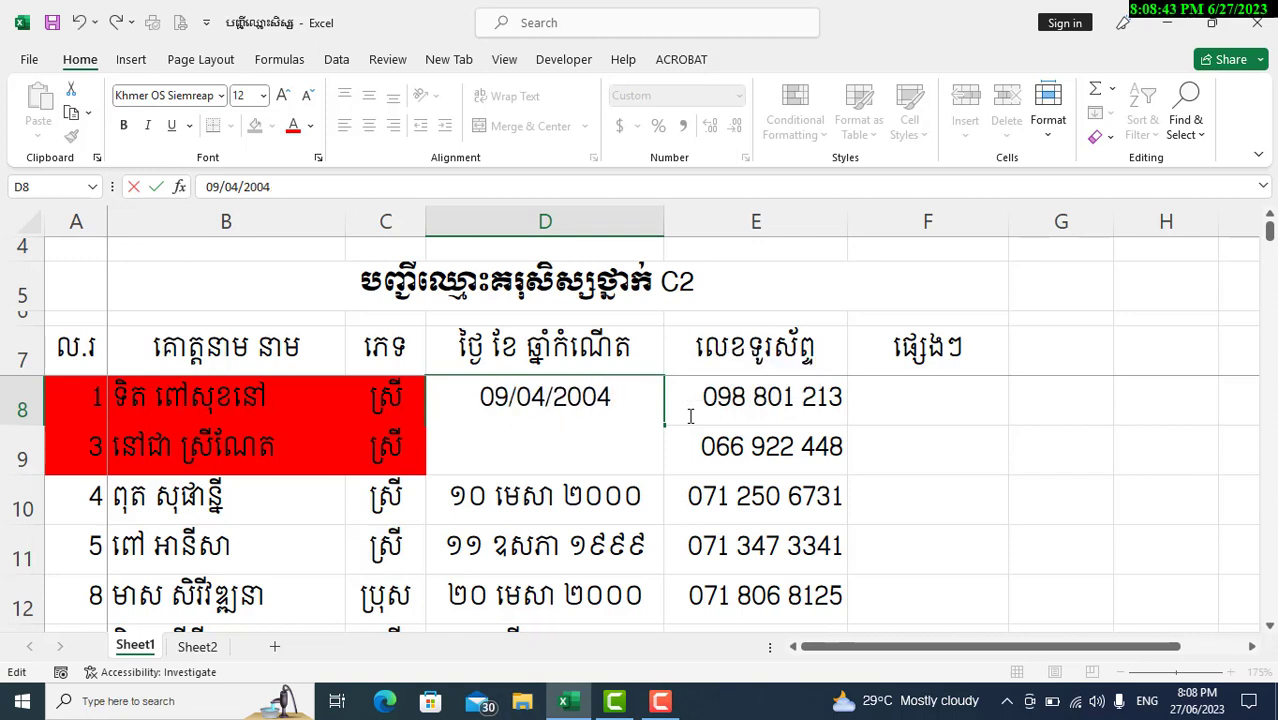
{"action": "key", "text": "BackSpace"}
{"action": "type", "text": "3"}
{"action": "key", "text": "Return"}
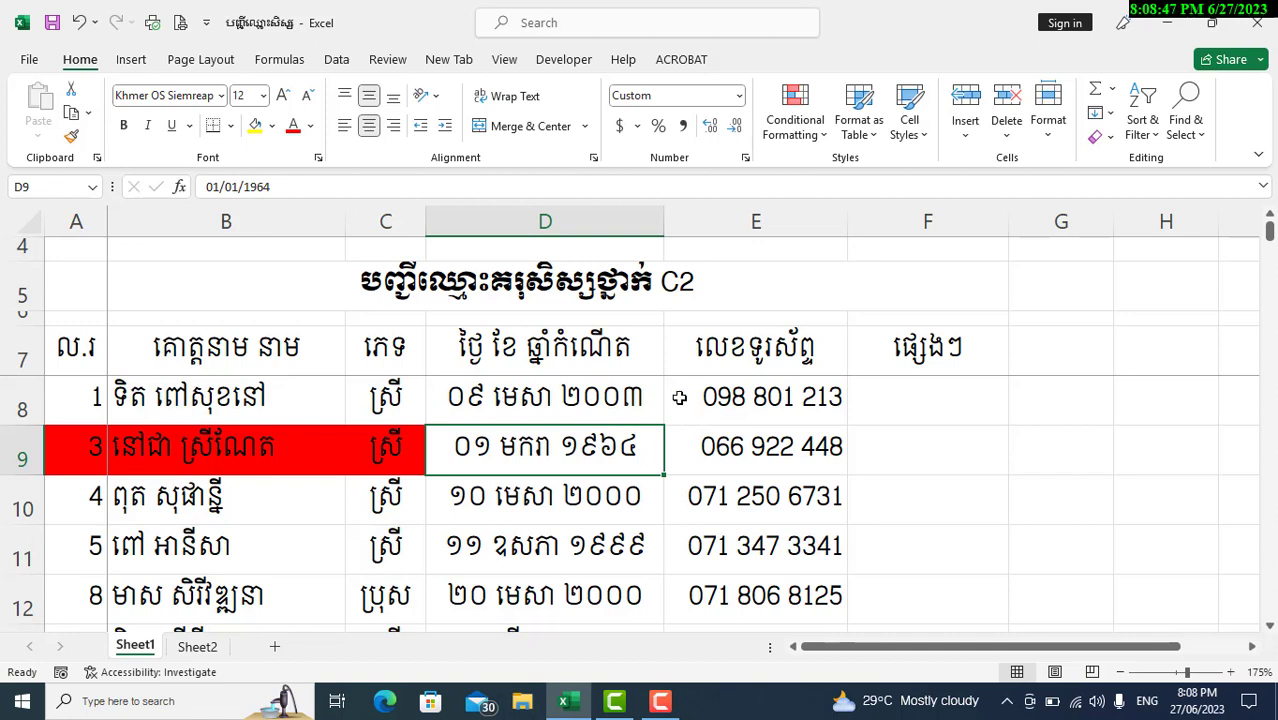
Change the birth year in cell D9 to 2002, keeping the day and month.
{"action": "double_click", "coordinate": [596, 444]}
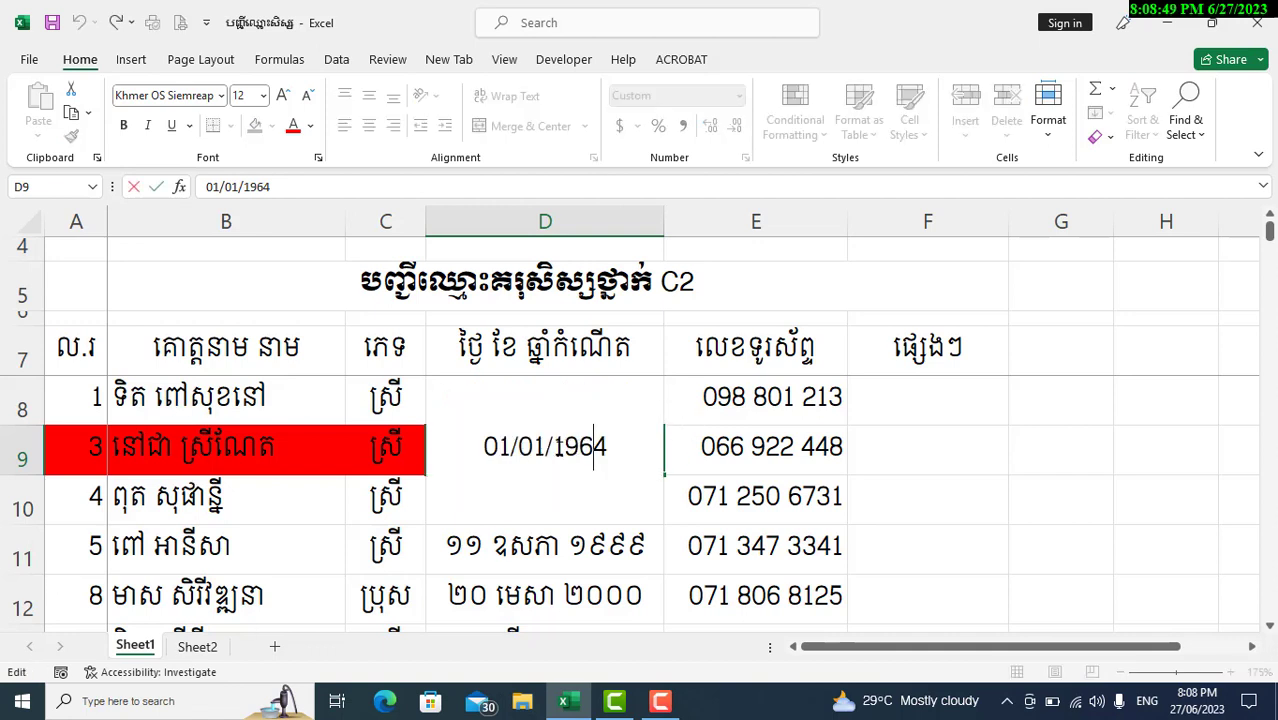
{"action": "left_click_drag", "start_coordinate": [553, 446], "coordinate": [656, 443]}
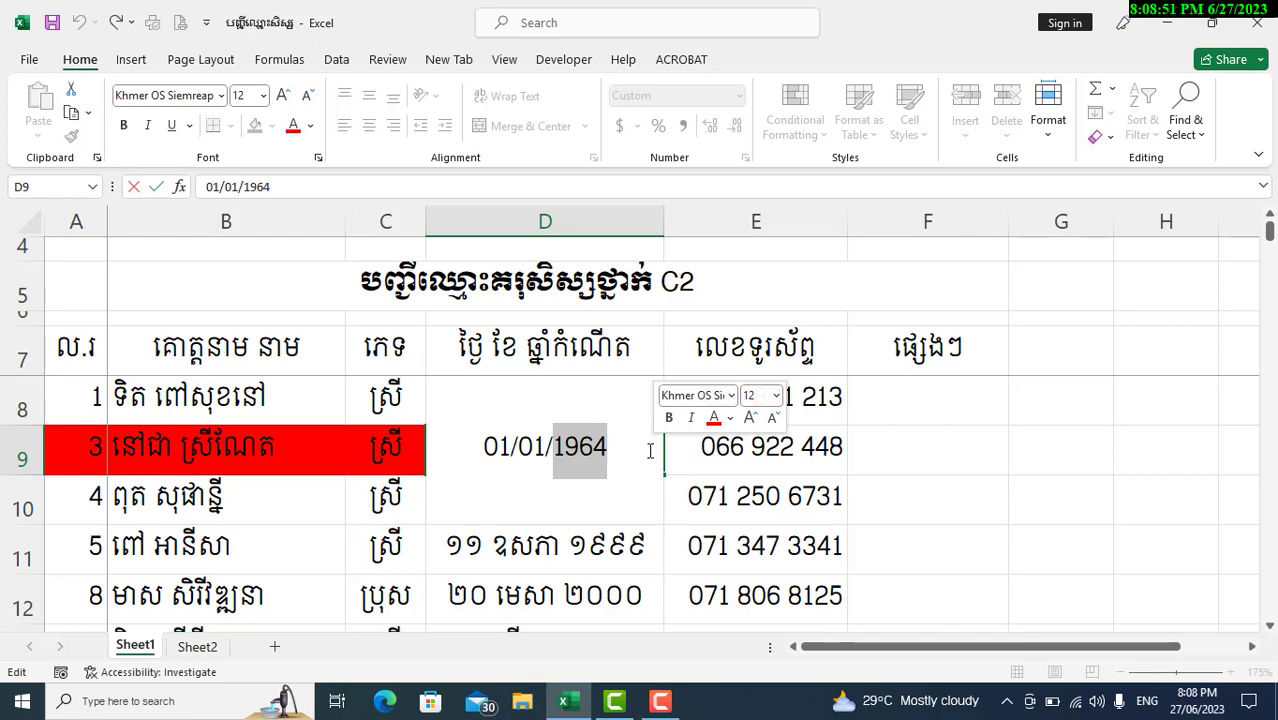
{"action": "type", "text": "2002"}
{"action": "key", "text": "Return"}
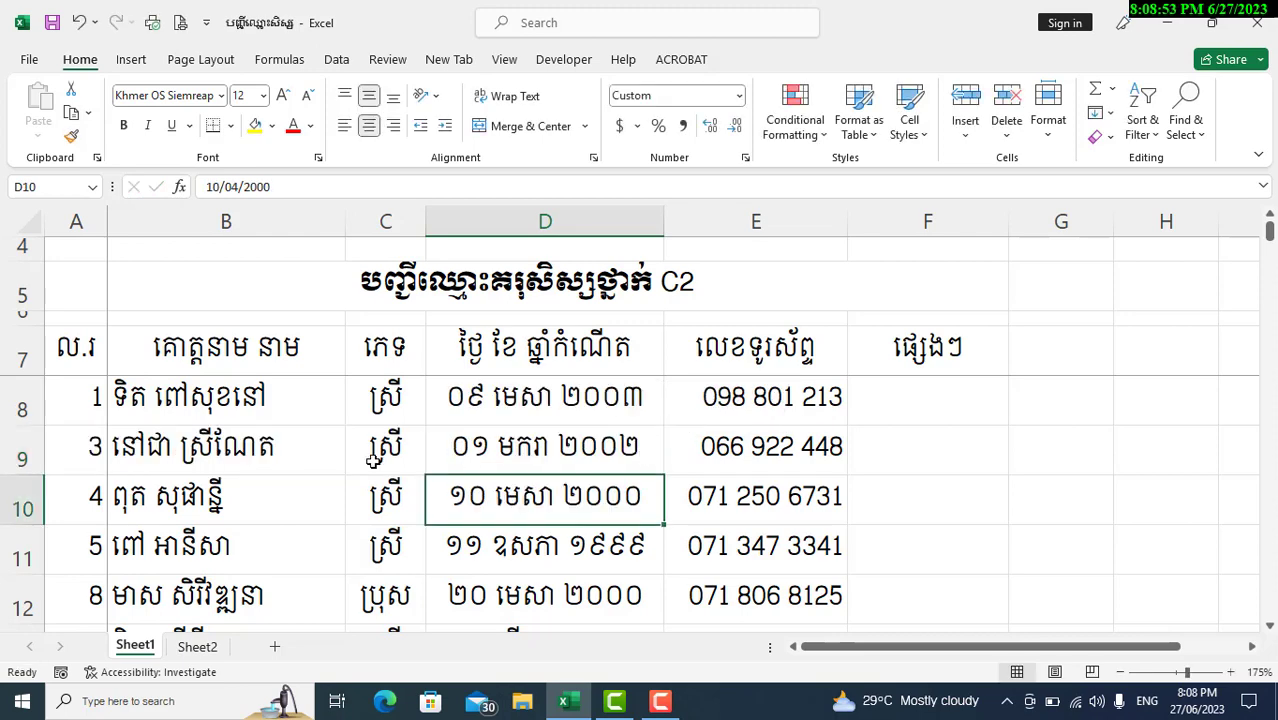
Re-enter the date of birth in cell D13 with the same day and month but the year 1964.
{"action": "scroll", "coordinate": [591, 515], "scroll_direction": "down", "scroll_amount": 1}
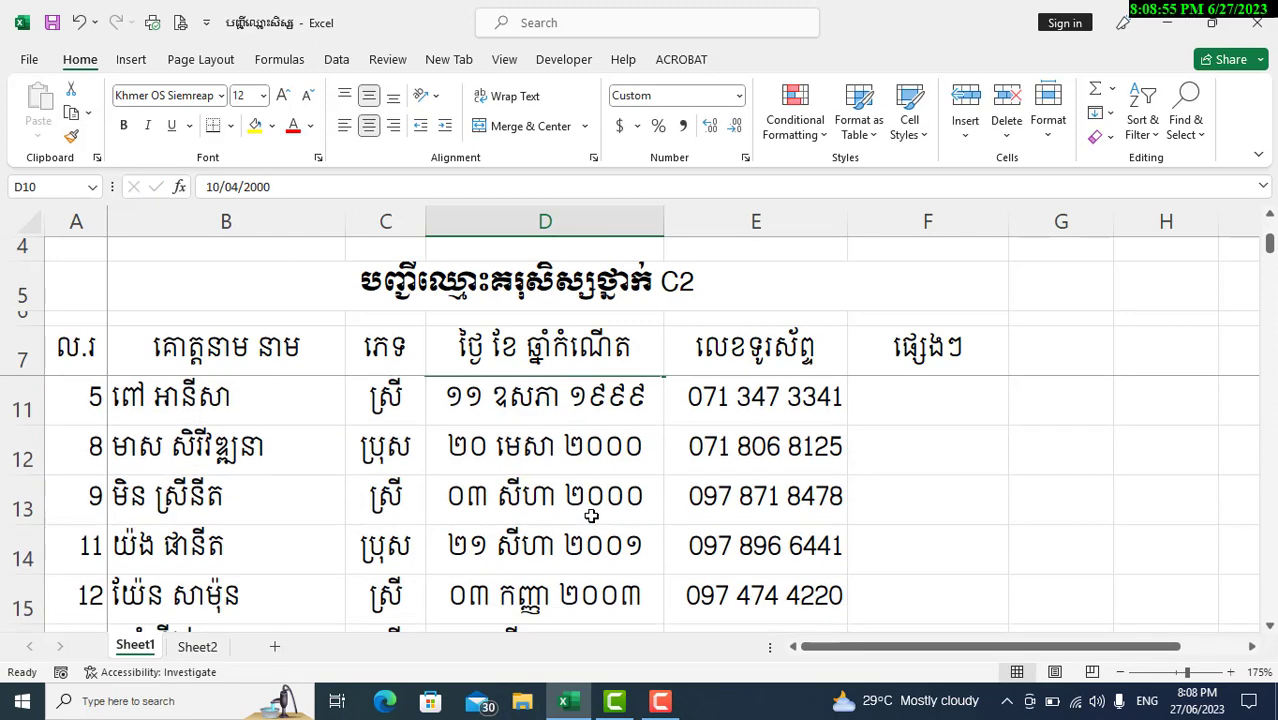
{"action": "left_click", "coordinate": [605, 501]}
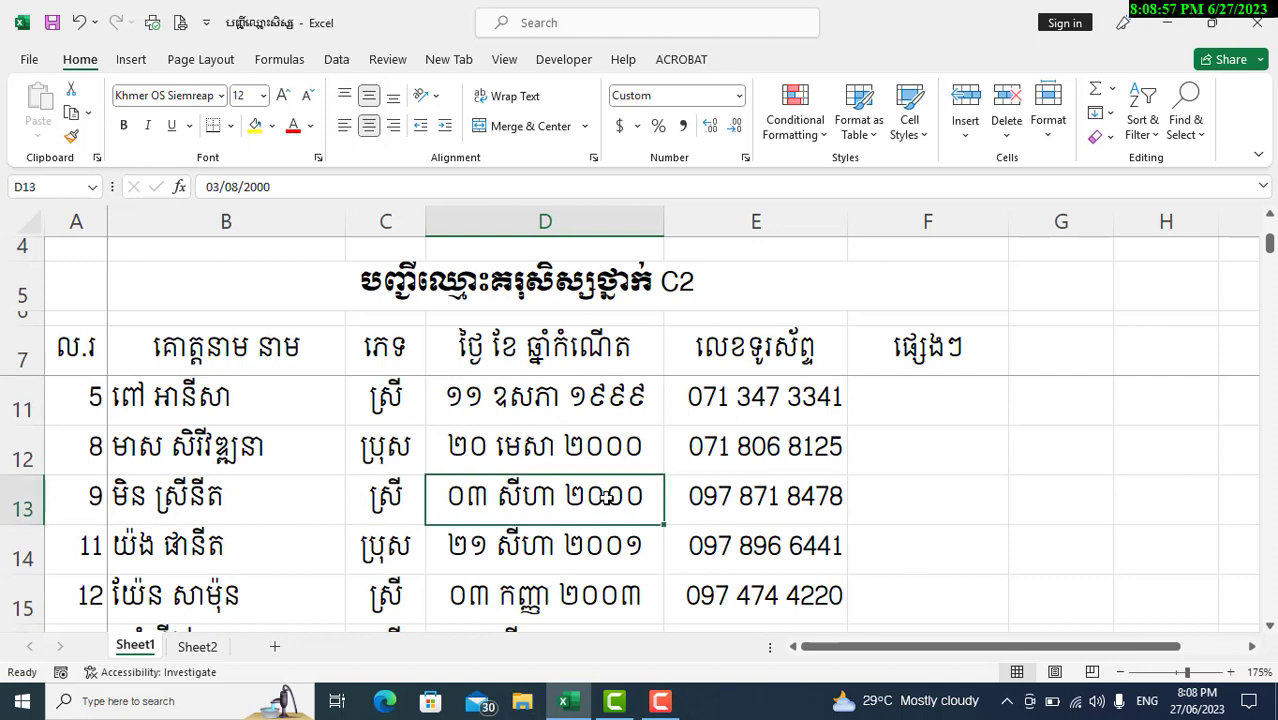
{"action": "type", "text": "3-"}
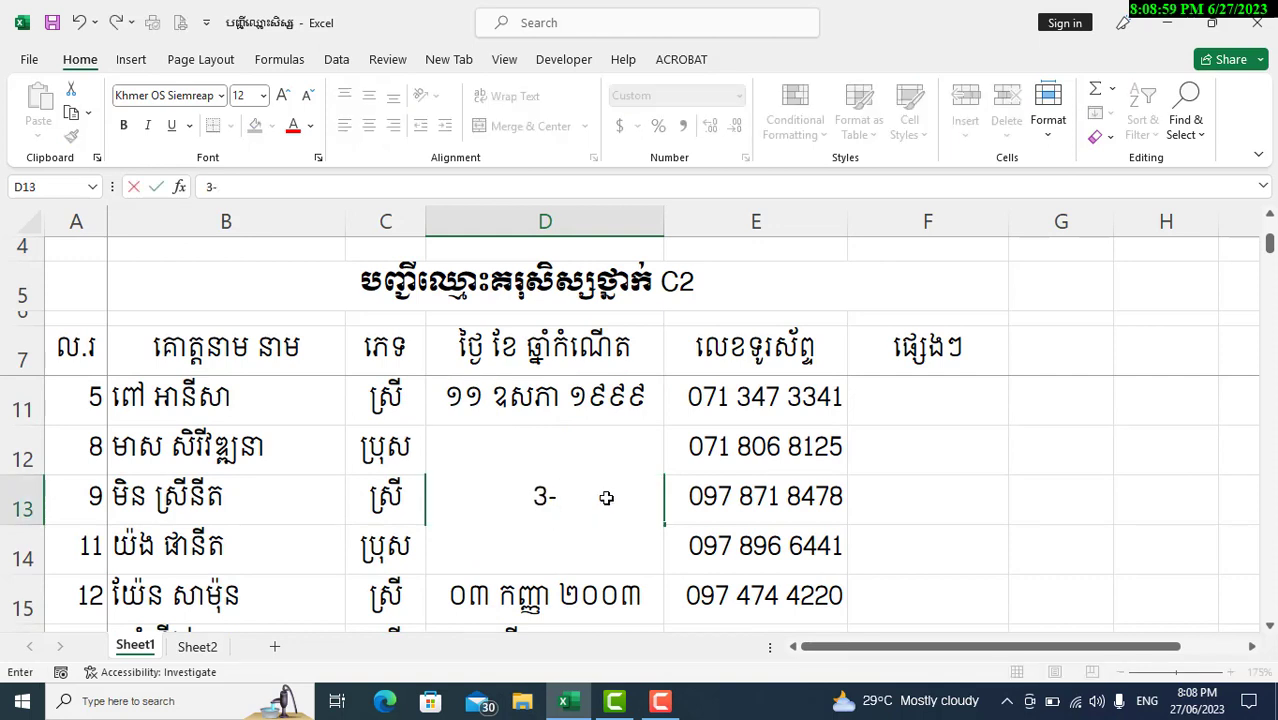
{"action": "type", "text": "8-1964"}
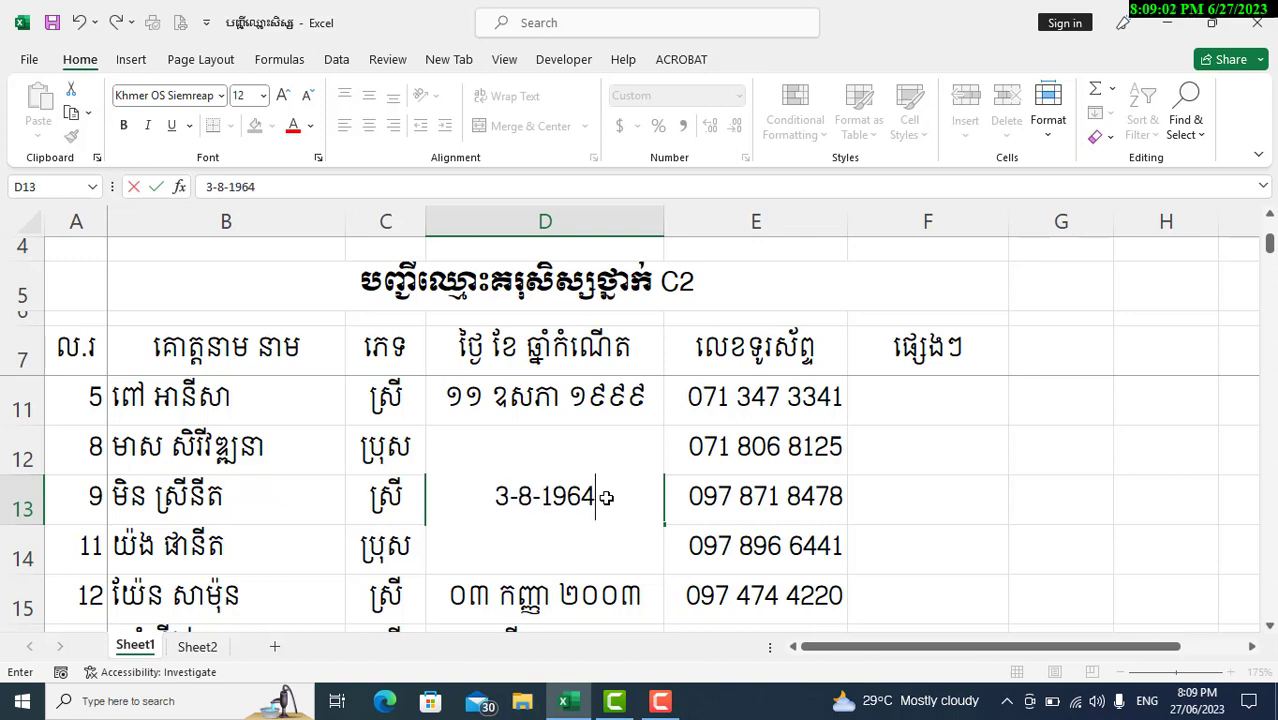
{"action": "key", "text": "Return"}
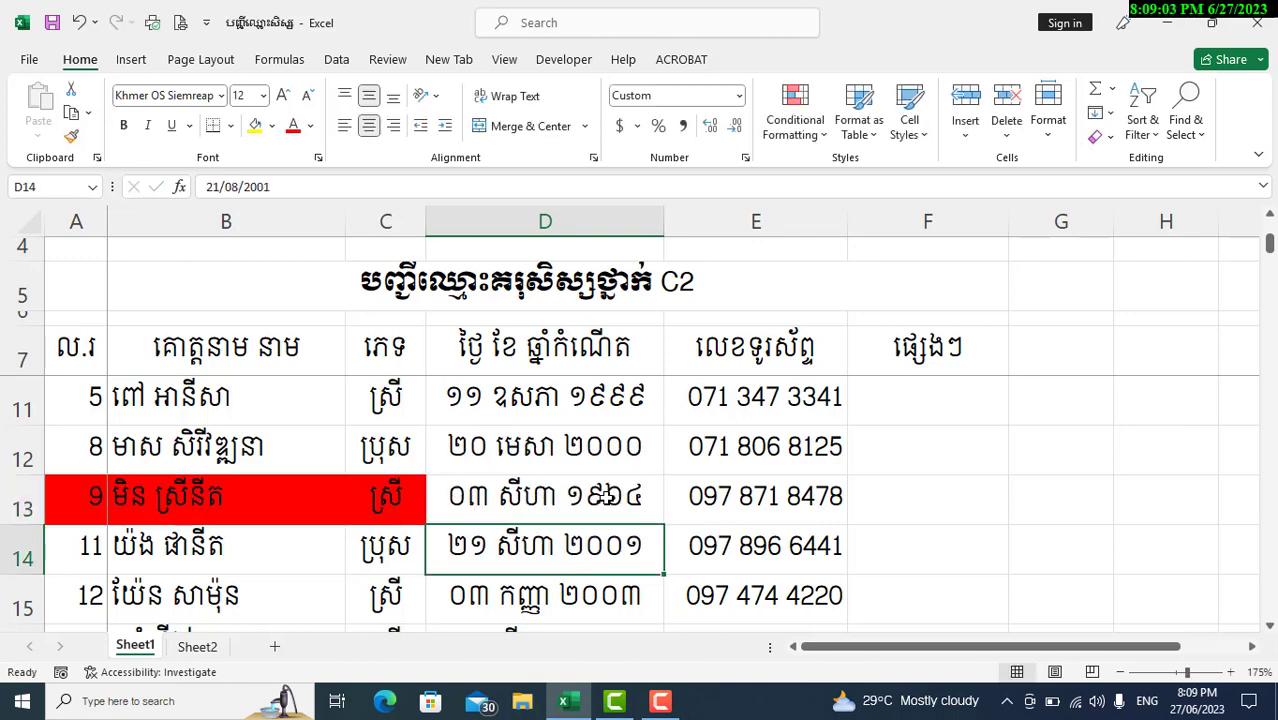